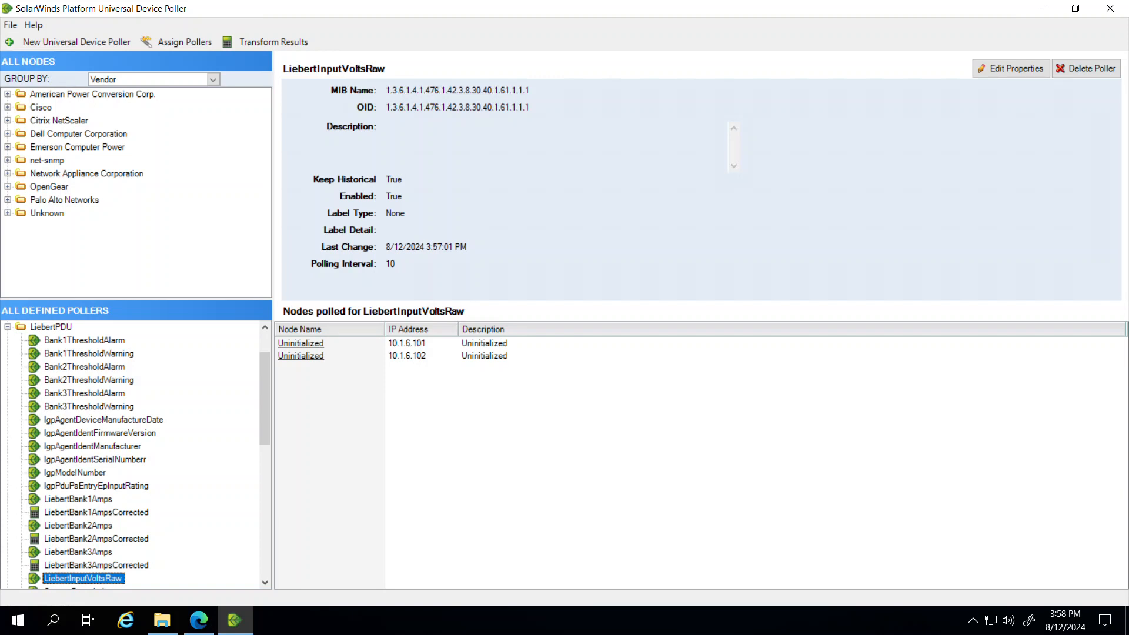
# Examine the three GAUGE32 entries for OIDs ending in 61.1.1.1 to 61.1.1.3 on lines 374–376 in Notepad++.
pyautogui.hotkey('alt', 'Tab')
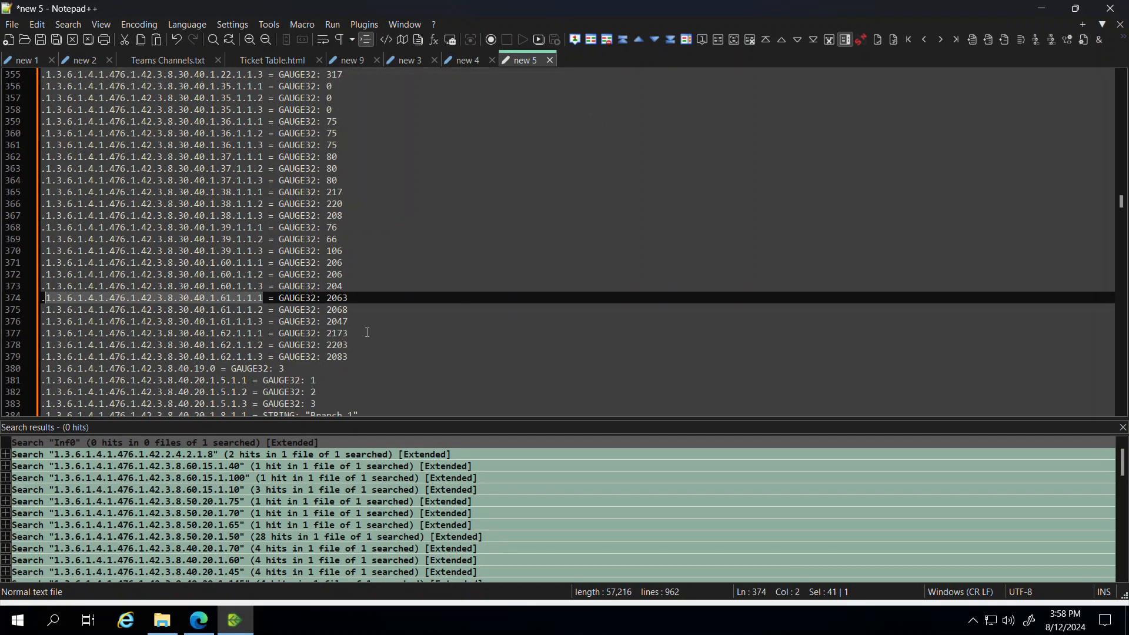
pyautogui.moveTo(350, 299); pyautogui.dragTo(61, 304)
pyautogui.scroll(1, 377, 323)
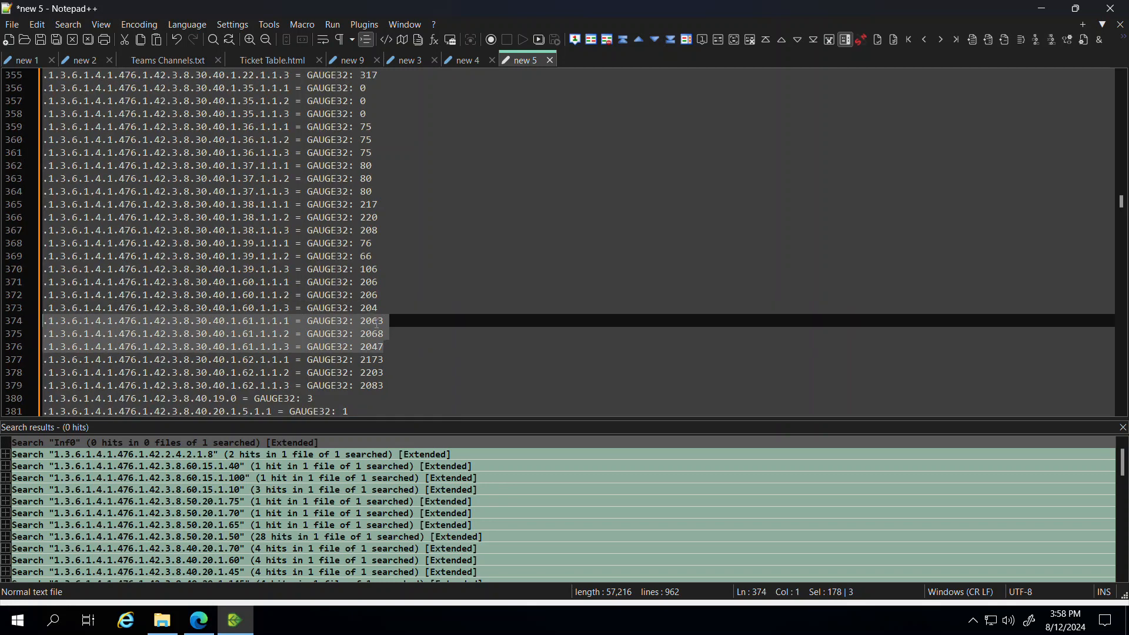
pyautogui.scroll(-2, 432, 322)
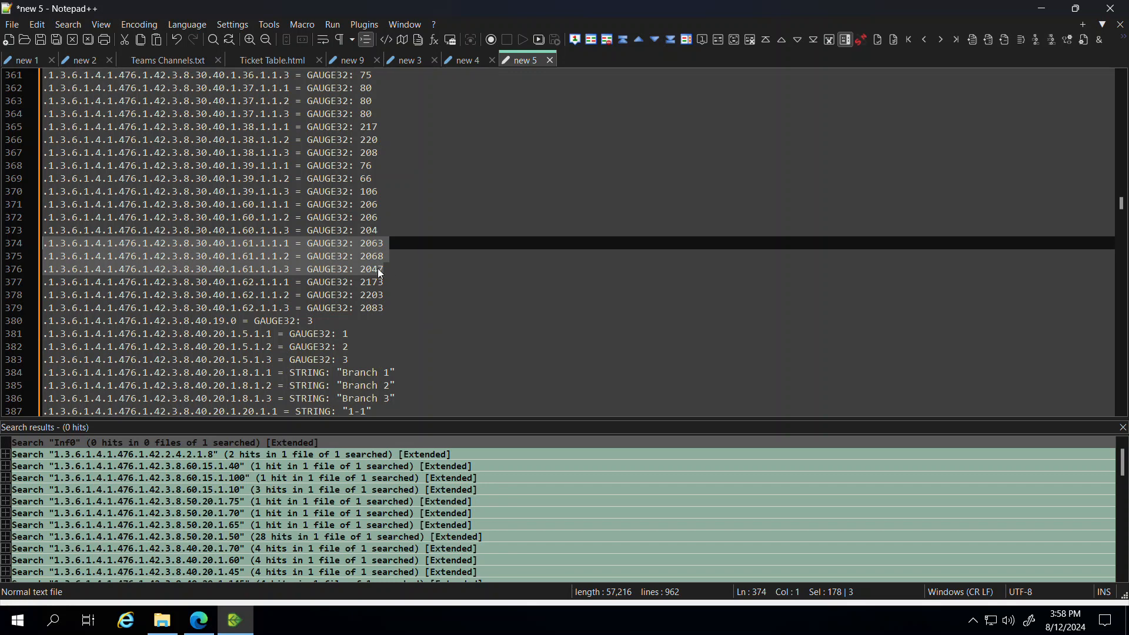
pyautogui.click(373, 244)
pyautogui.click(389, 243)
pyautogui.moveTo(386, 266); pyautogui.dragTo(34, 244)
pyautogui.click(391, 271)
pyautogui.moveTo(385, 269); pyautogui.dragTo(44, 241)
pyautogui.hotkey('alt', 'Tab')
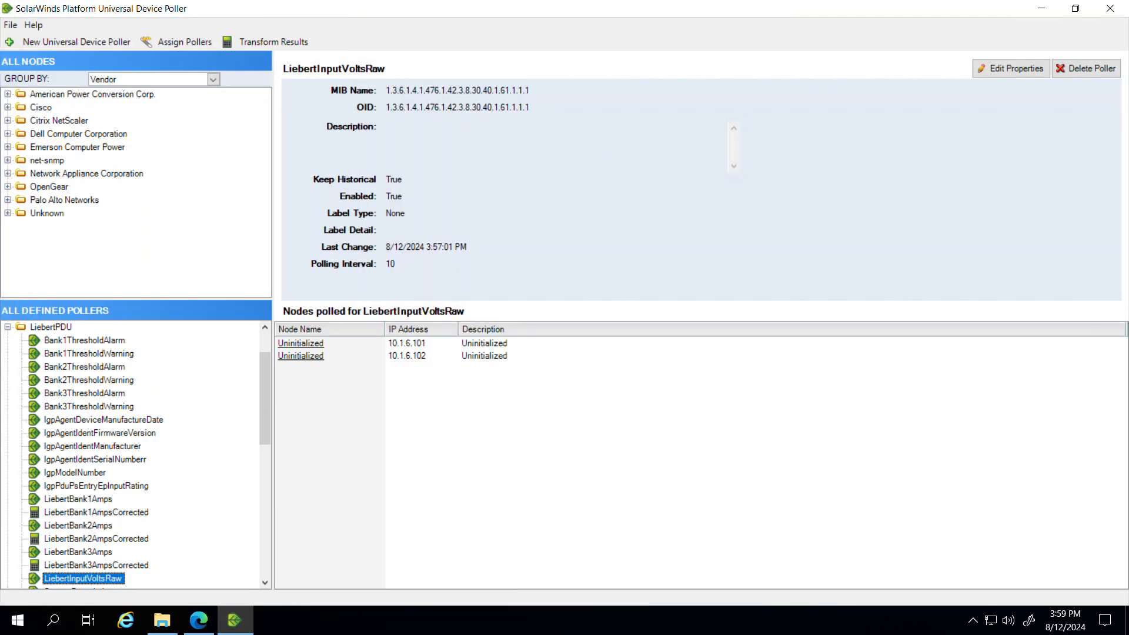
# Start a new universal device poller with OID 1.3.6.1.4.1.476.1.42.3.8.30.40.1.61.1.1.2, copied from line 375 of the Notepad++ text.
pyautogui.moveTo(266, 365); pyautogui.dragTo(266, 377)
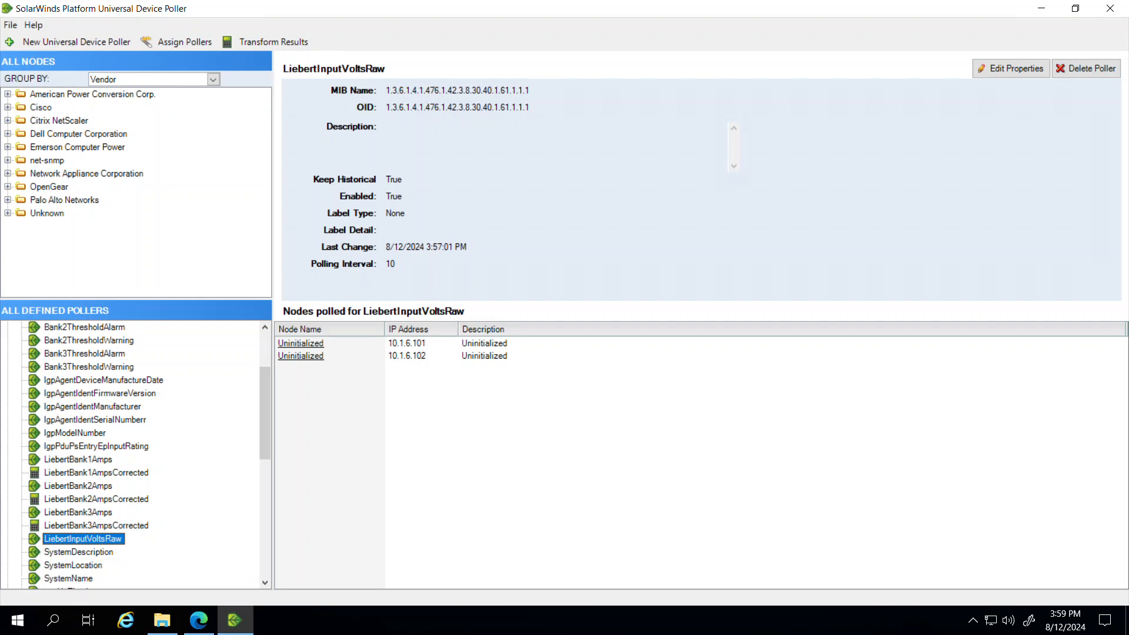
pyautogui.click(95, 47)
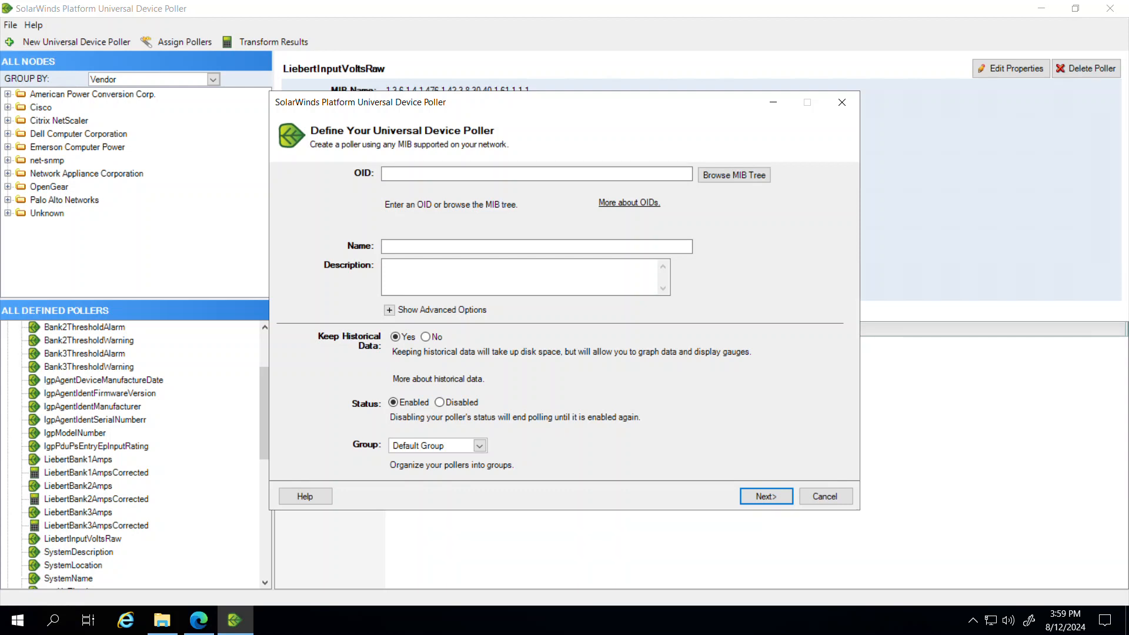
pyautogui.moveTo(0, 265); pyautogui.dragTo(535, 60)
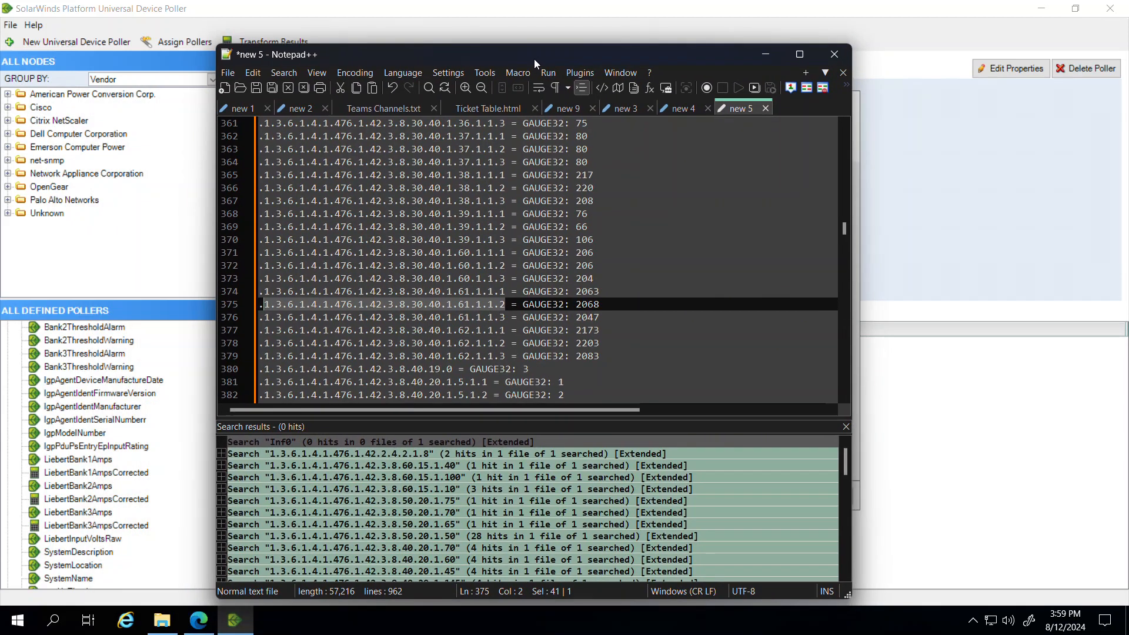
pyautogui.rightClick(462, 301)
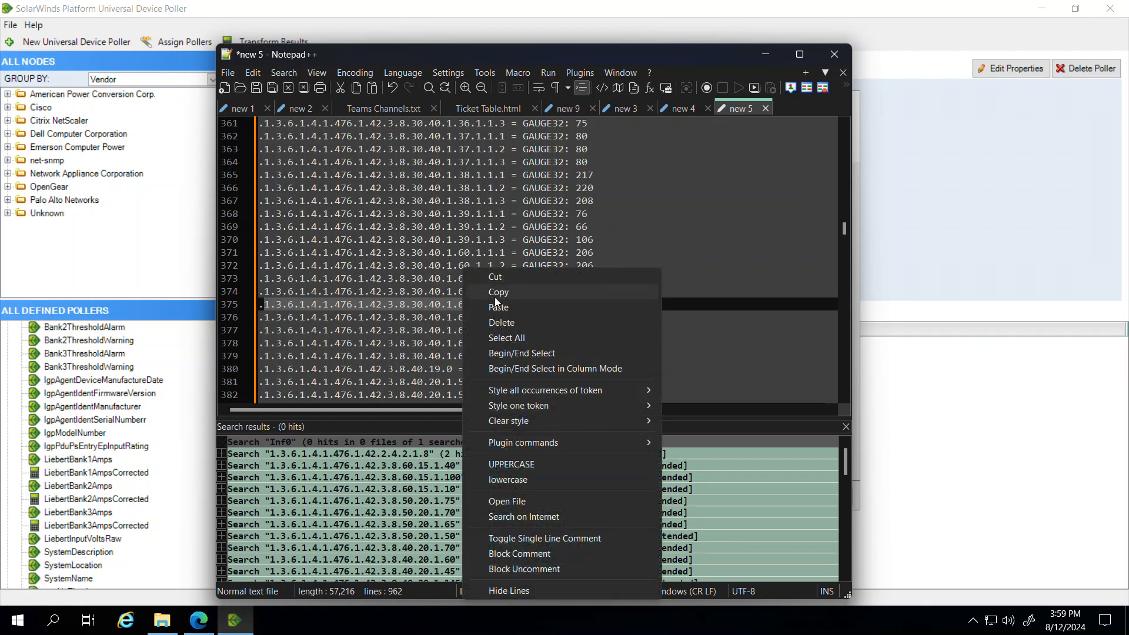
pyautogui.click(518, 307)
pyautogui.moveTo(506, 59); pyautogui.dragTo(0, 65)
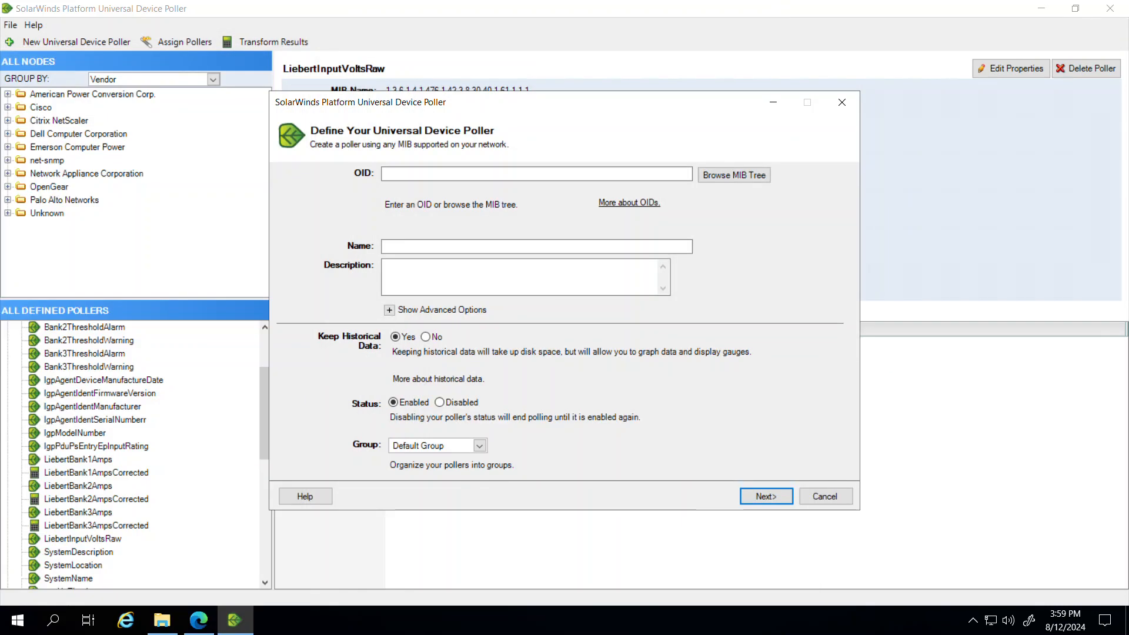
pyautogui.click(446, 173)
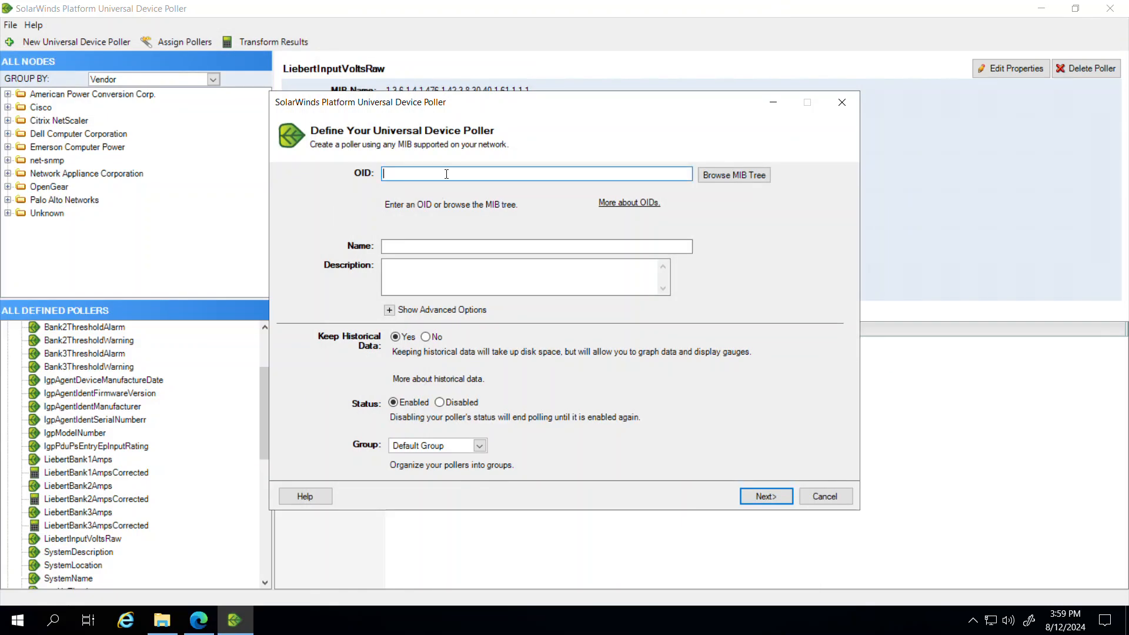
pyautogui.hotkey('ctrl', 'v')
pyautogui.moveTo(0, 124); pyautogui.dragTo(472, 1)
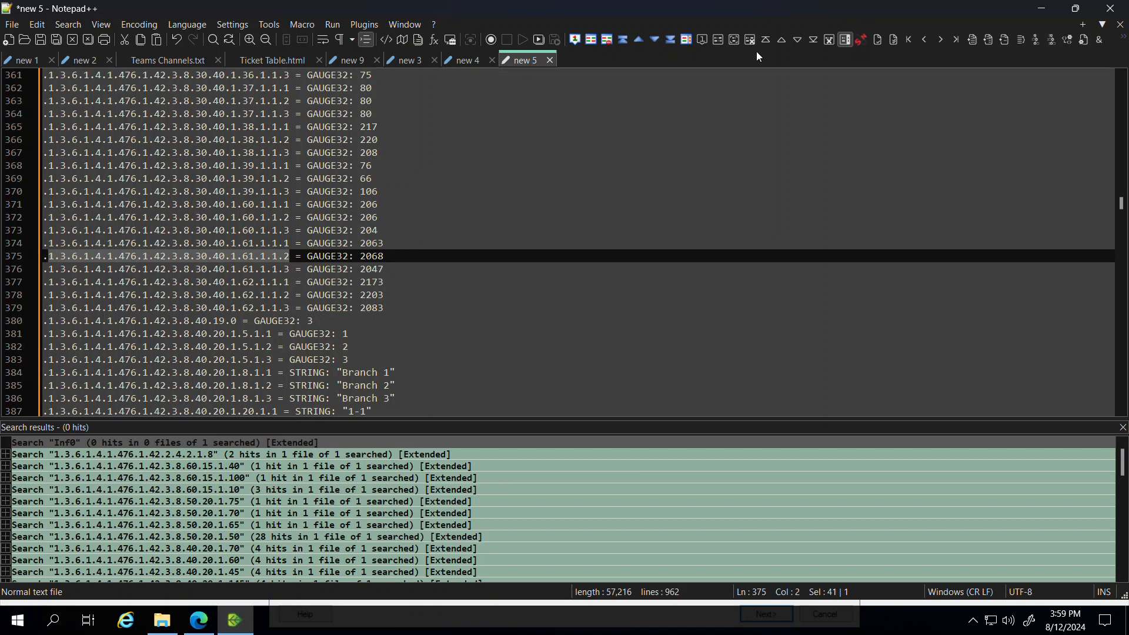
pyautogui.hotkey('alt', 'Tab')
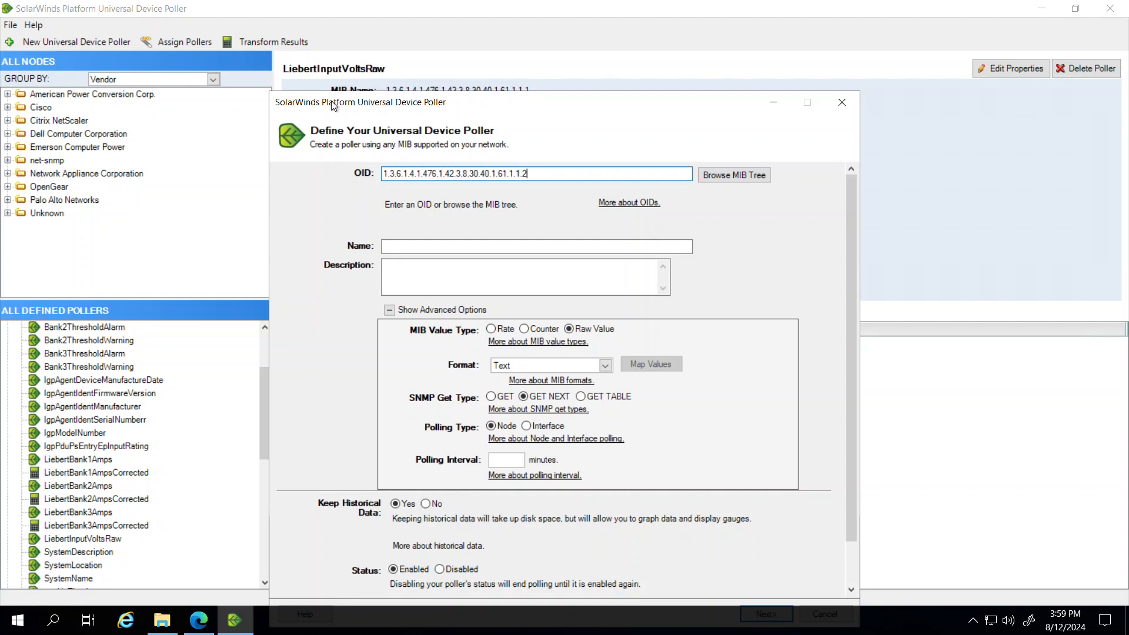
# Name the new poller LiebertInputVoltsBank2Raw.
pyautogui.moveTo(322, 102); pyautogui.dragTo(309, 19)
pyautogui.click(397, 162)
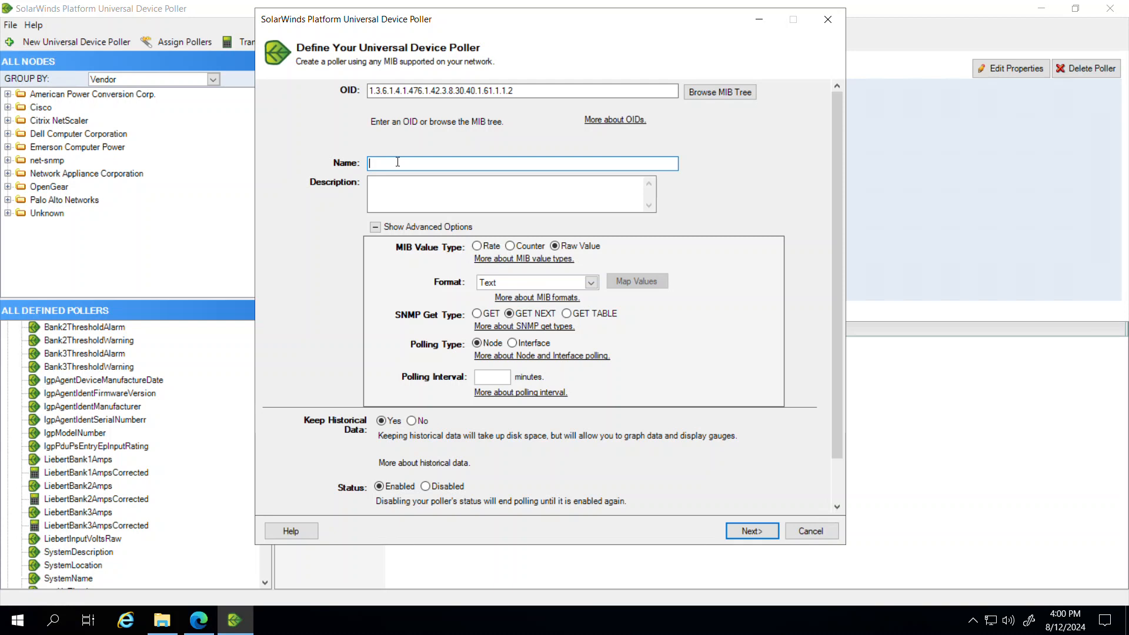
pyautogui.write('LiebertInputVoltsBank2Raw')
# Set the poller's SNMP get type to GET and its polling interval to 10 minutes.
pyautogui.click(478, 315)
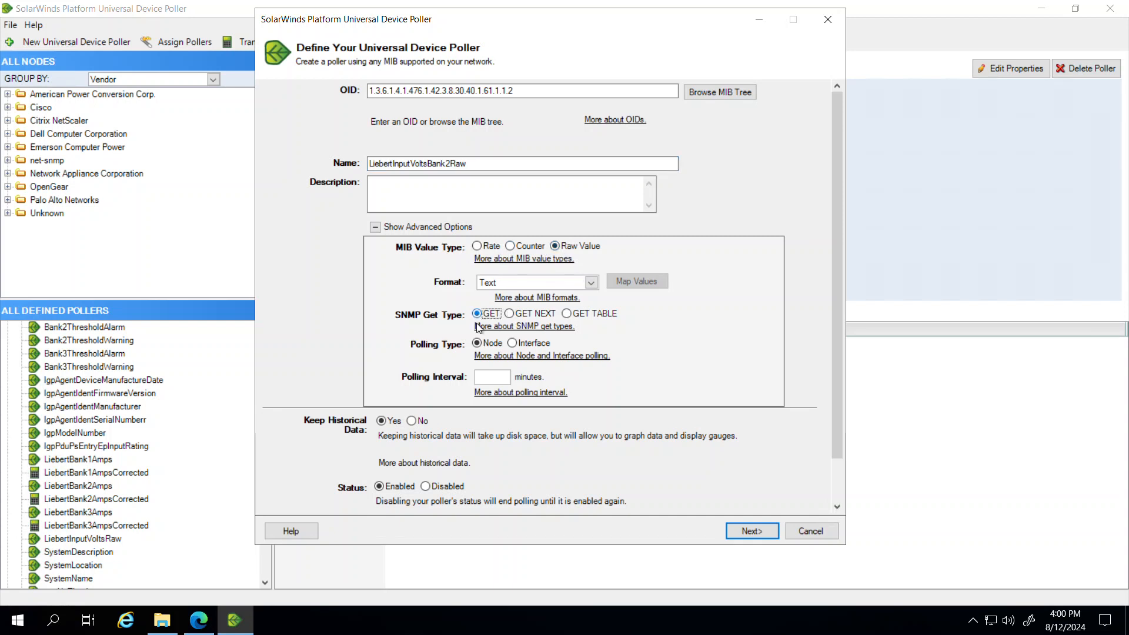
pyautogui.click(489, 379)
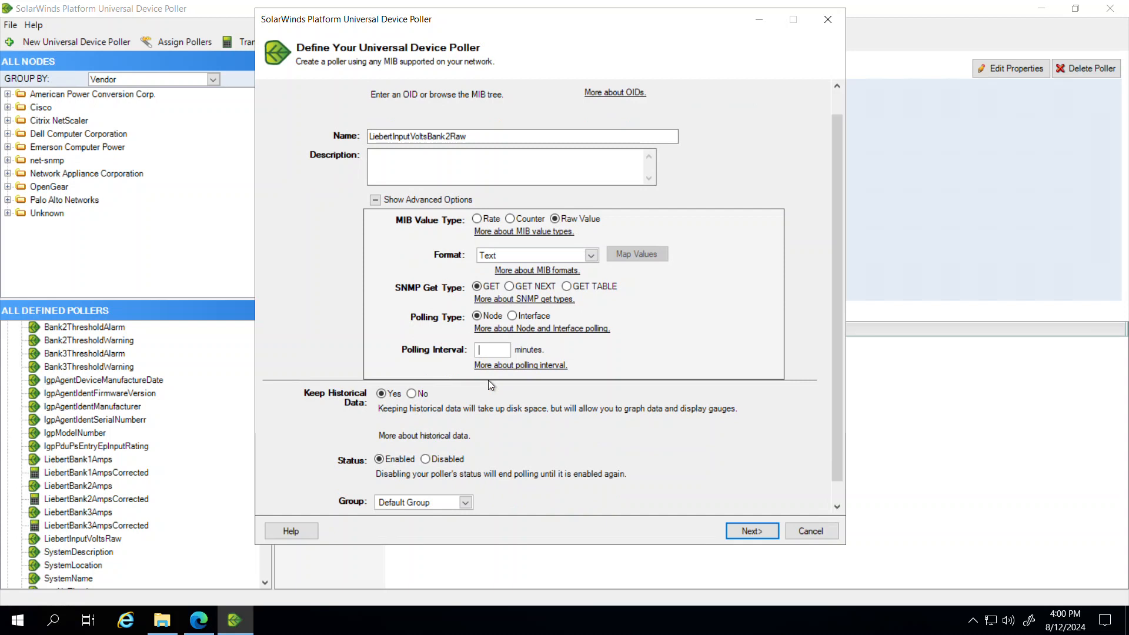
pyautogui.write('10')
# Put the poller in the LiebertPDU group and continue to node assignment.
pyautogui.click(464, 500)
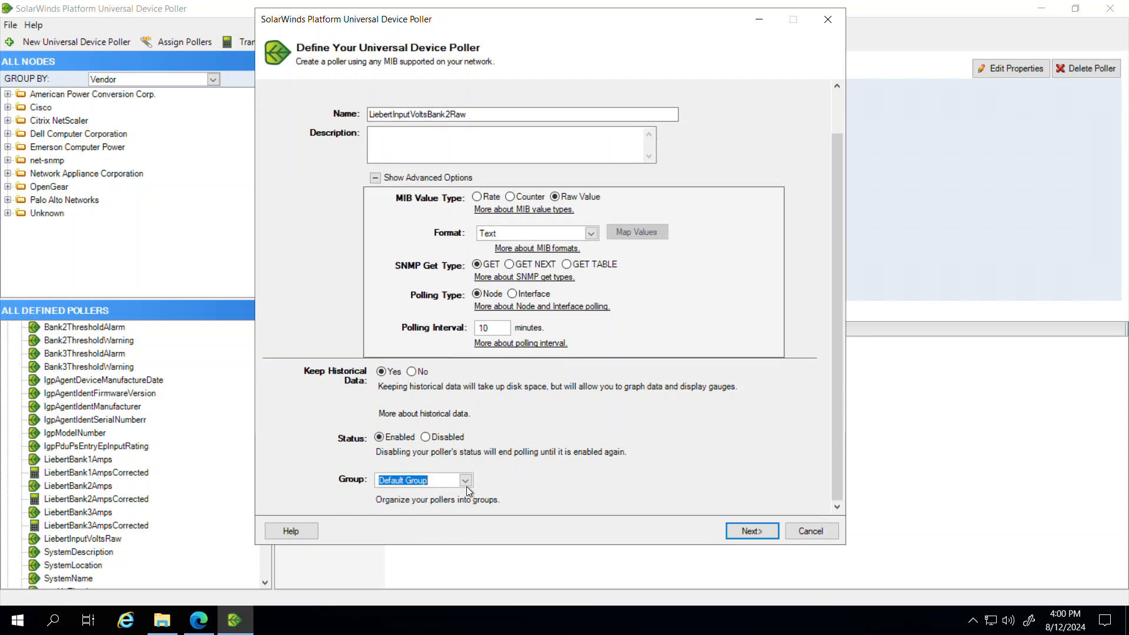
pyautogui.click(466, 481)
pyautogui.click(424, 525)
pyautogui.click(751, 531)
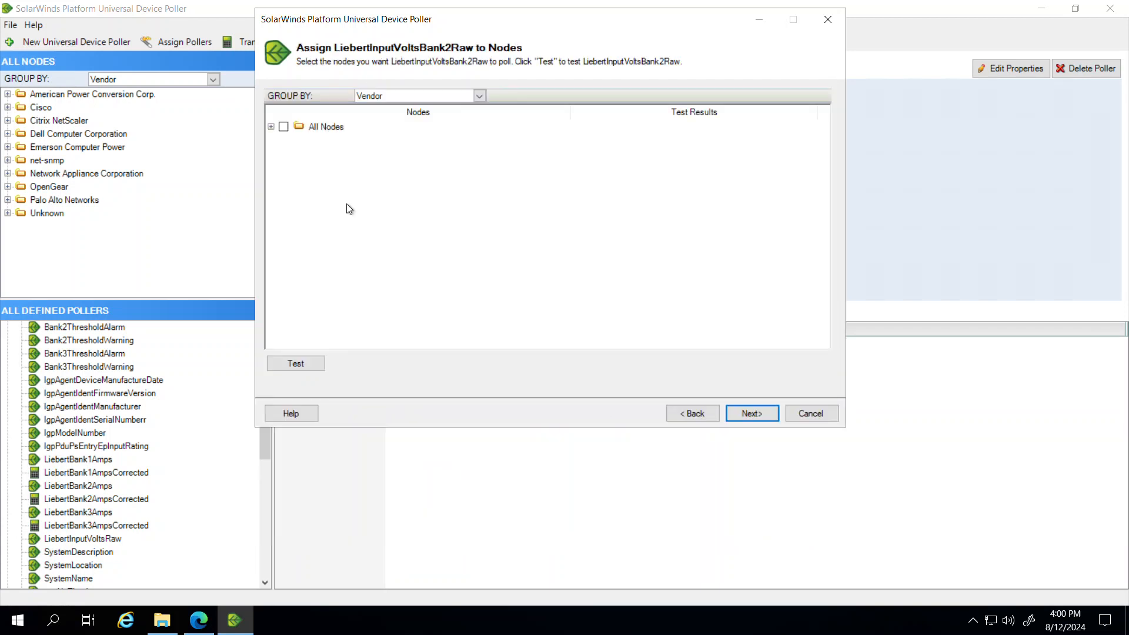
# Assign the poller to the two Uninitialized nodes under Emerson Computer Power and test it on them.
pyautogui.click(271, 127)
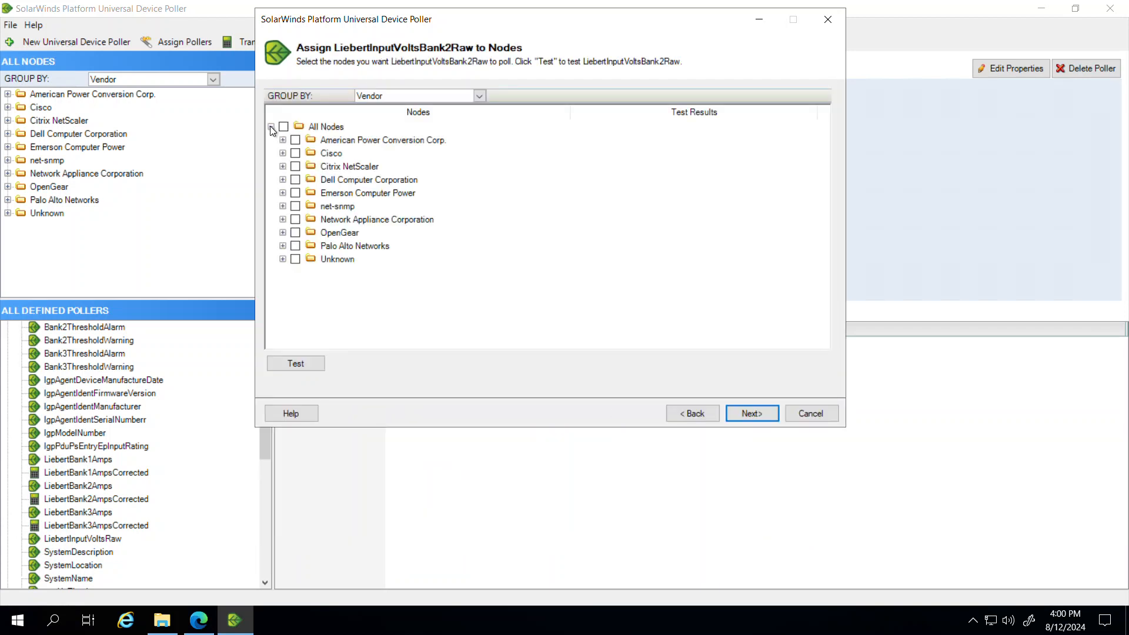
pyautogui.click(282, 193)
pyautogui.click(306, 286)
pyautogui.click(307, 299)
pyautogui.click(296, 363)
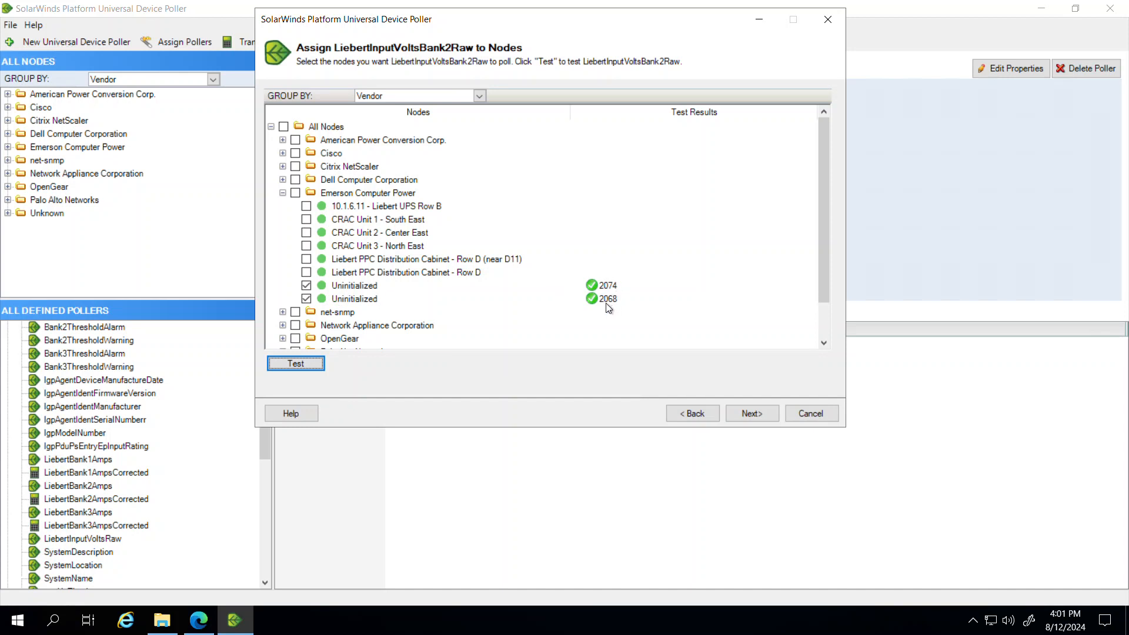
# Choose not to display the results on the SolarWinds Platform website and finish creating the poller.
pyautogui.click(750, 414)
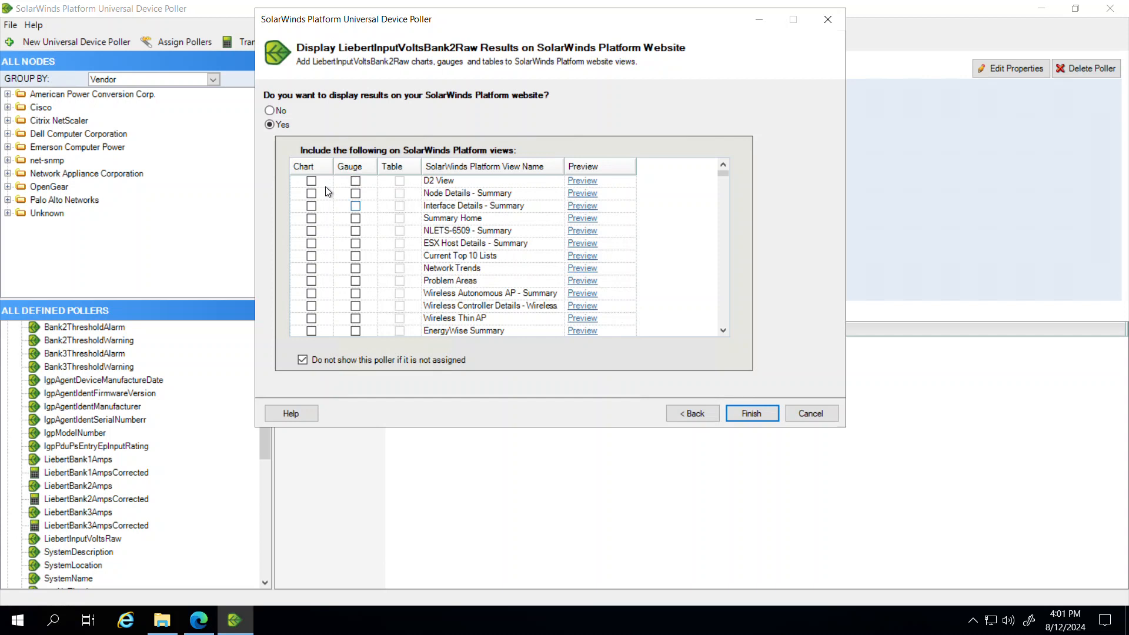
pyautogui.click(279, 112)
pyautogui.click(763, 414)
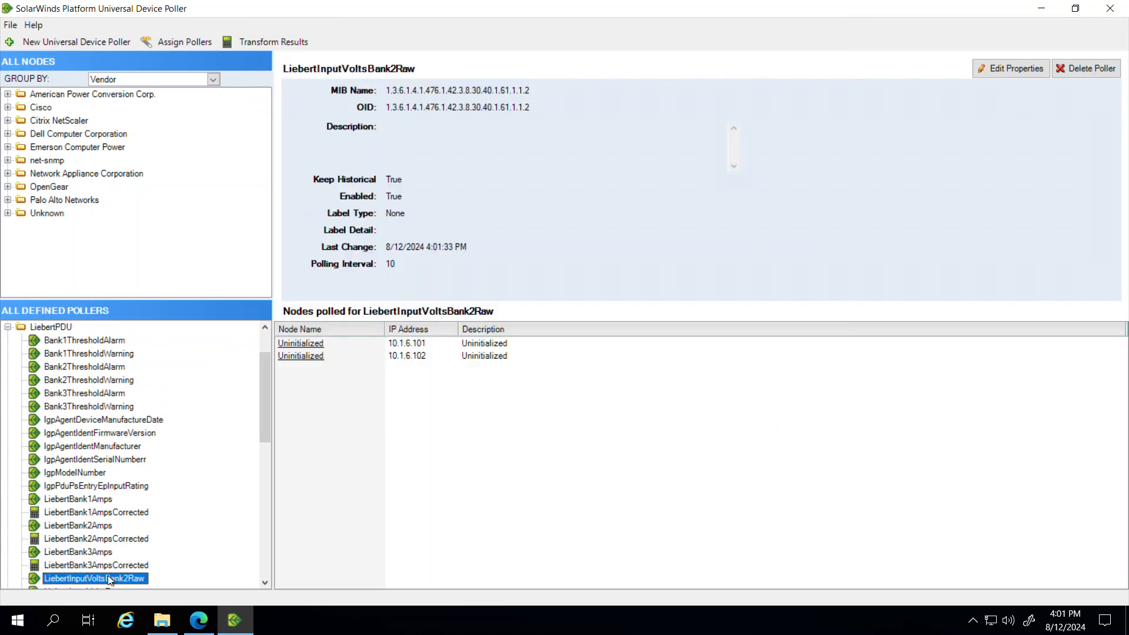
# Rename the LiebertInputVoltsRaw poller as LiebertInputVoltsBank1Raw and save it.
pyautogui.scroll(-1, 126, 547)
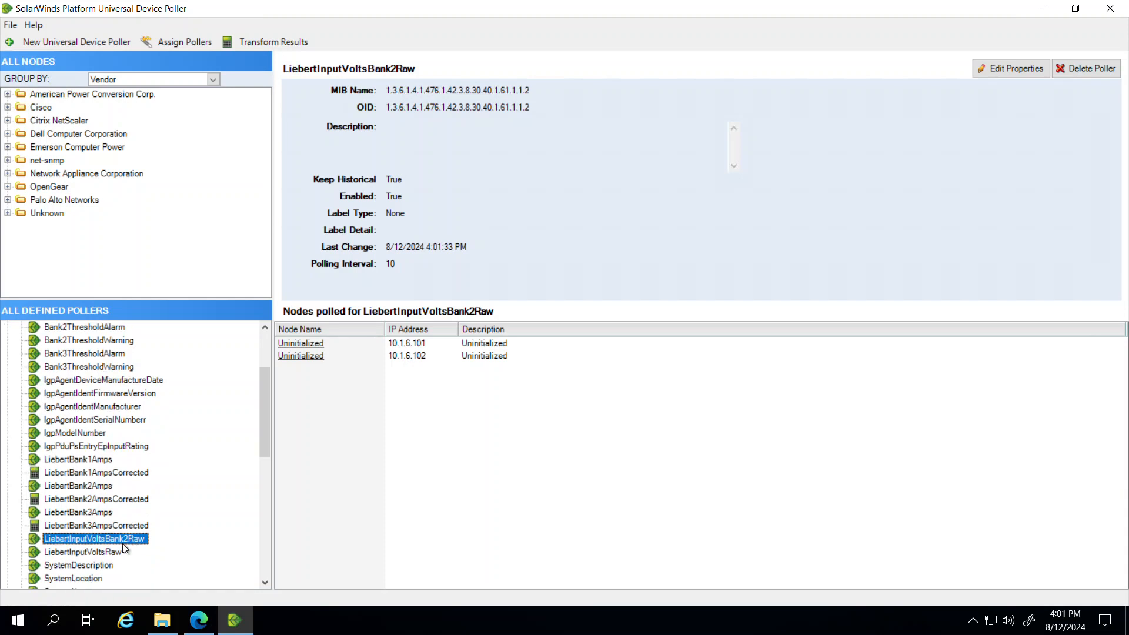
pyautogui.click(113, 552)
pyautogui.rightClick(115, 557)
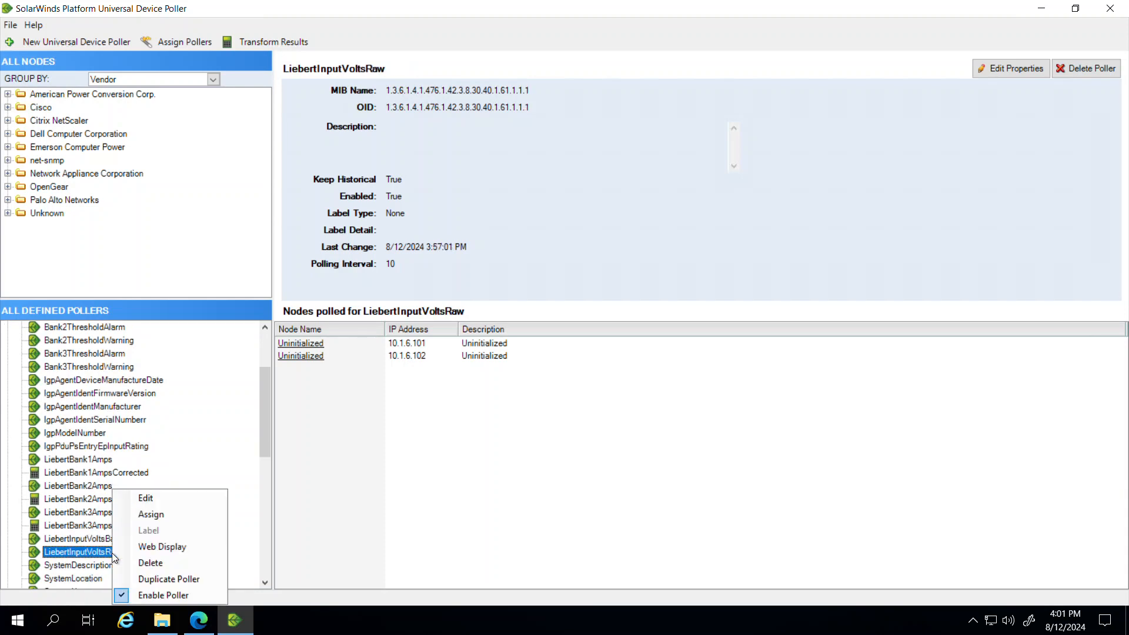
pyautogui.click(147, 502)
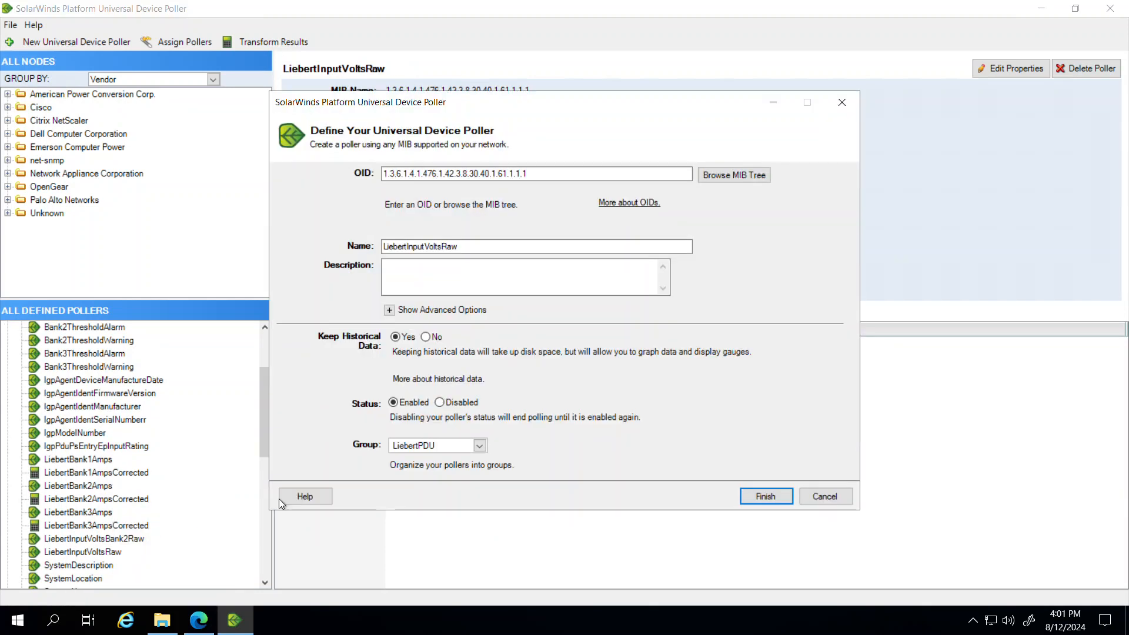
pyautogui.click(442, 246)
pyautogui.write('Bank1')
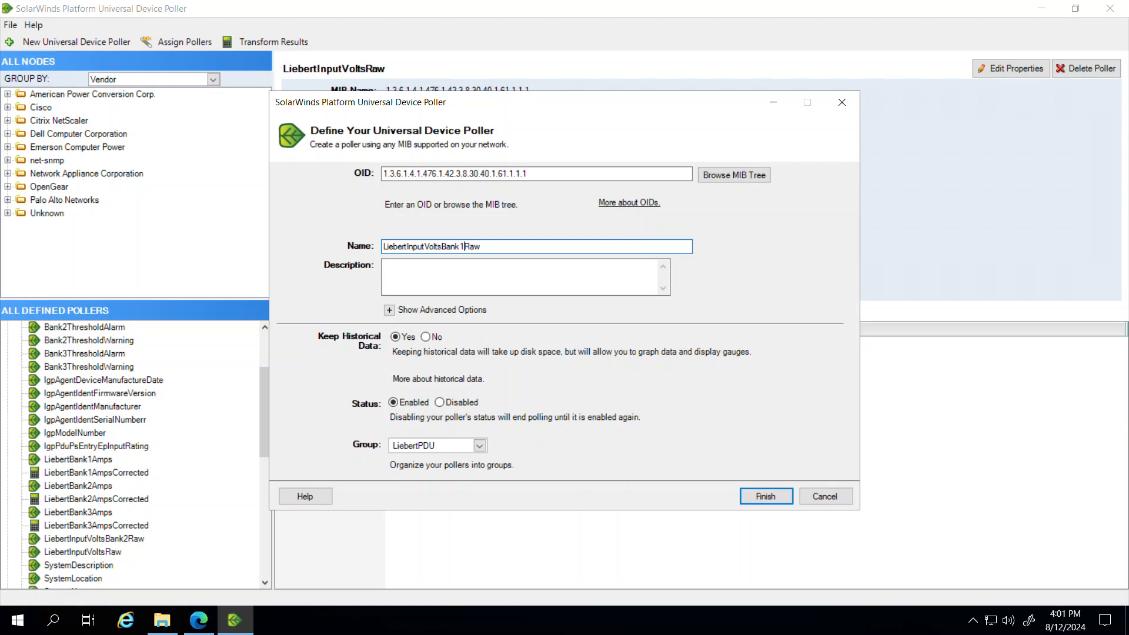
pyautogui.click(755, 497)
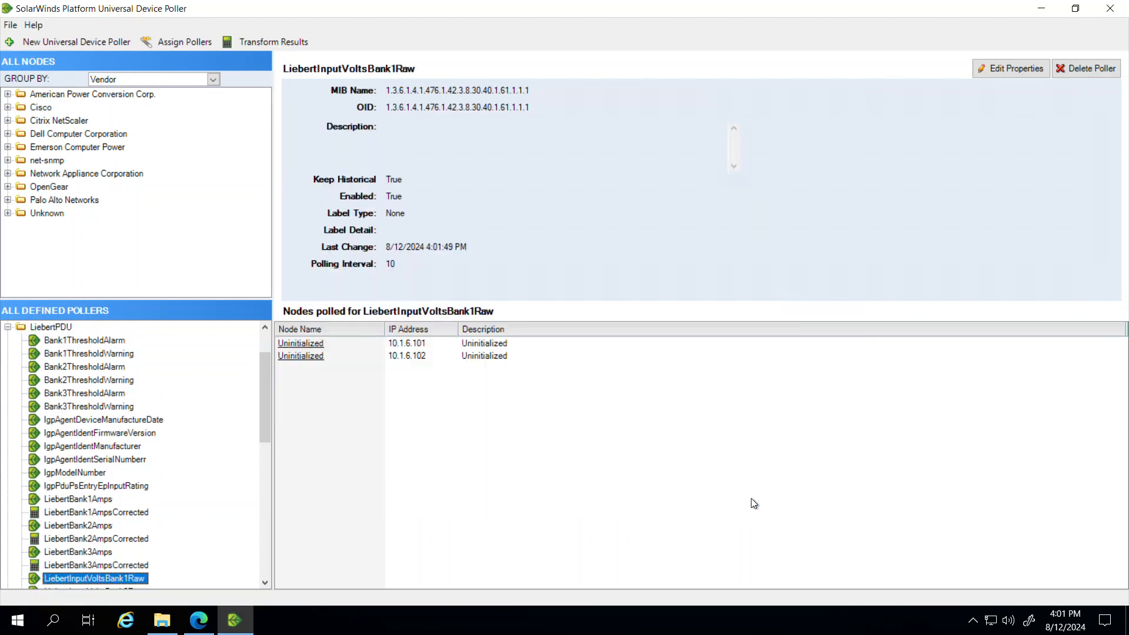
# Duplicate the LiebertInputVoltsBank2Raw poller and change the copy's OID to 1.3.6.1.4.1.476.1.42.3.8.30.40.1.61.1.1.3.
pyautogui.moveTo(267, 418); pyautogui.dragTo(264, 453)
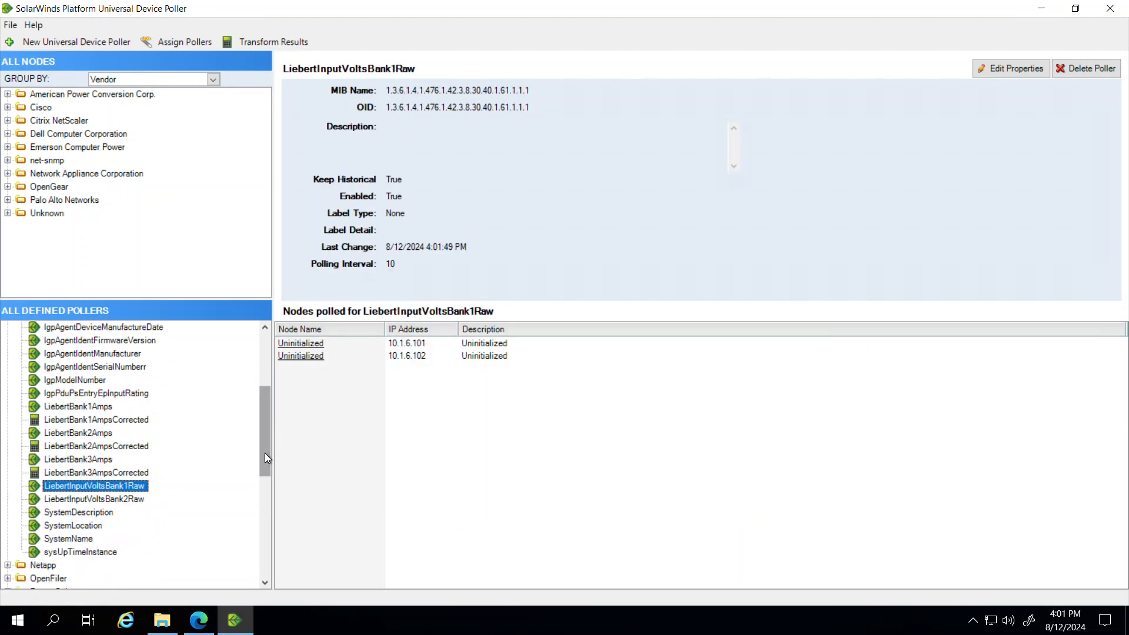
pyautogui.click(127, 498)
pyautogui.rightClick(126, 498)
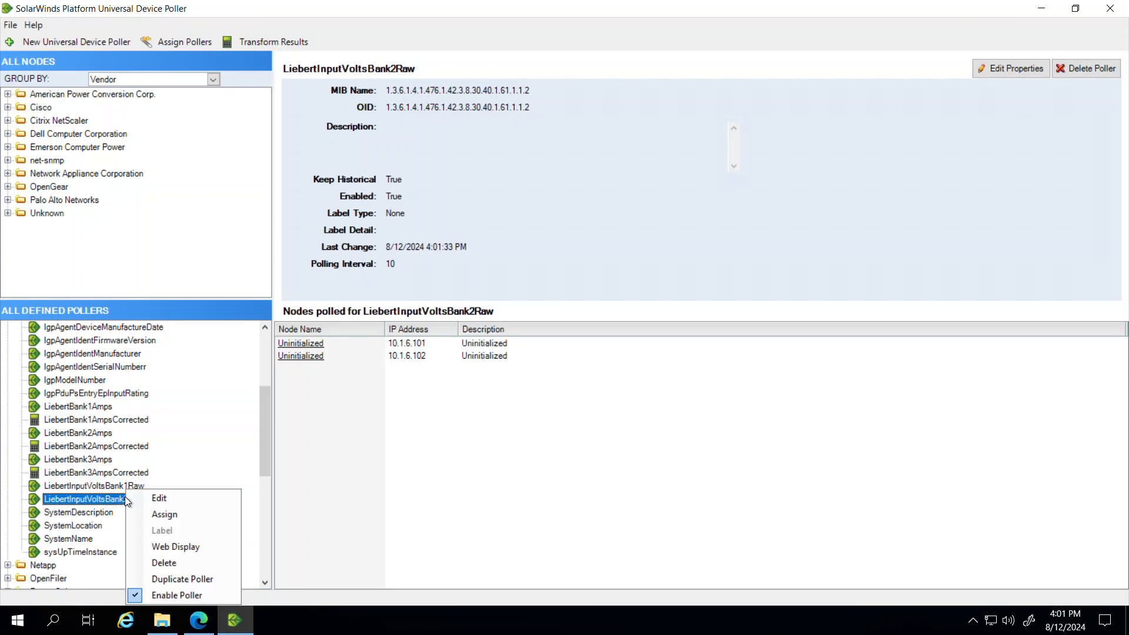
pyautogui.click(147, 579)
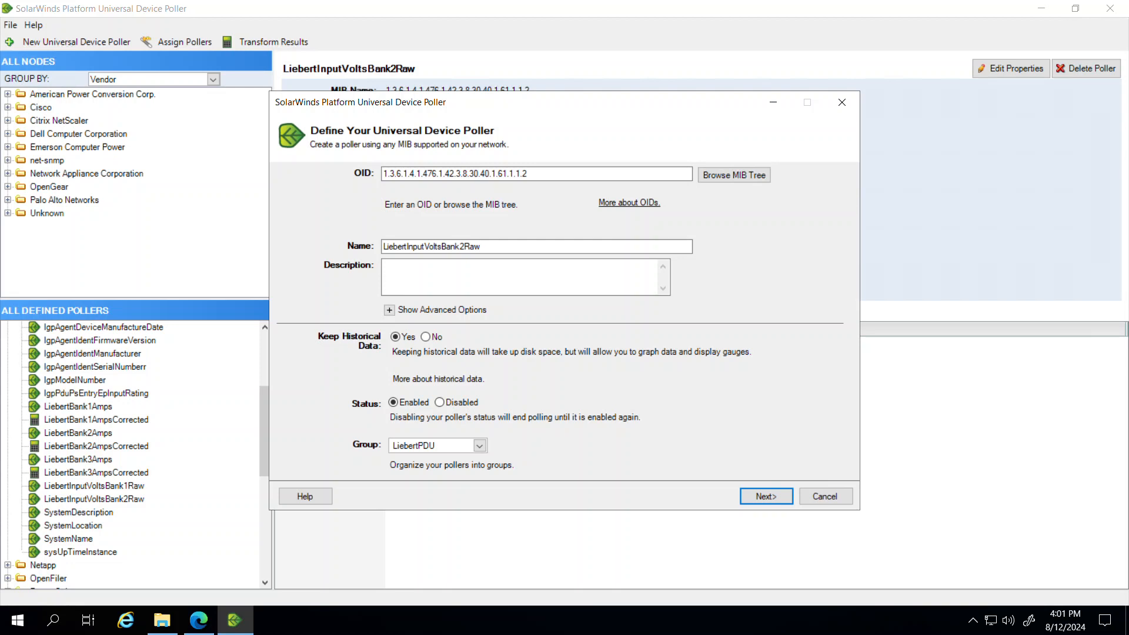
pyautogui.click(523, 174)
pyautogui.press('BackSpace')
pyautogui.write('3')
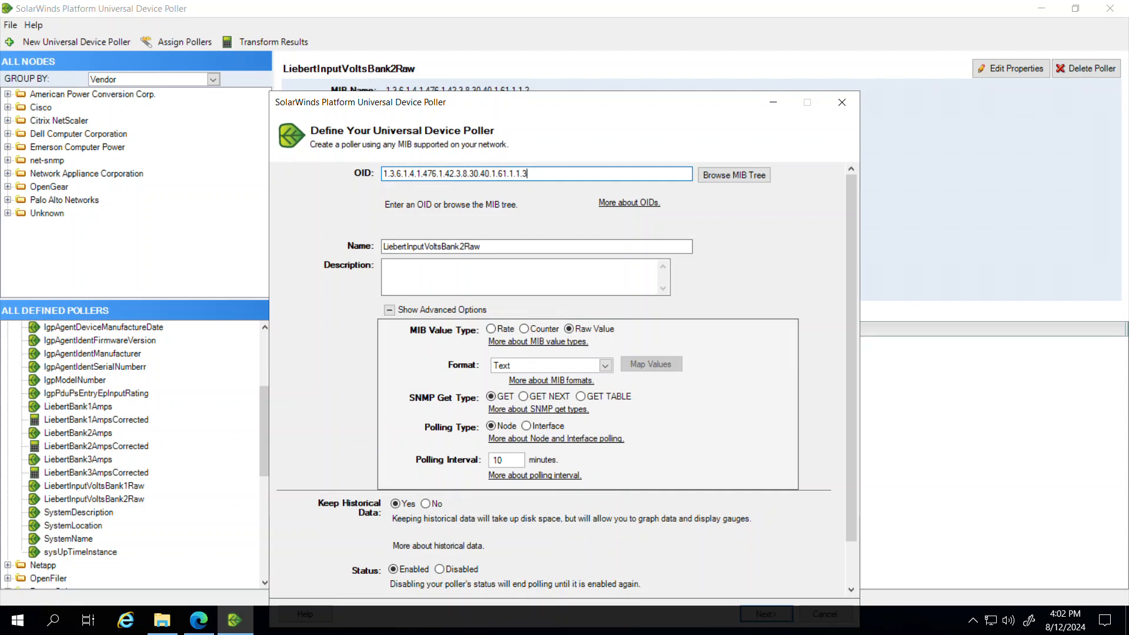
# Compare the final digits of the three 61.1.1 OIDs on lines 374–376 in Notepad++, then return to the poller definition.
pyautogui.hotkey('alt', 'Tab')
pyautogui.click(288, 269)
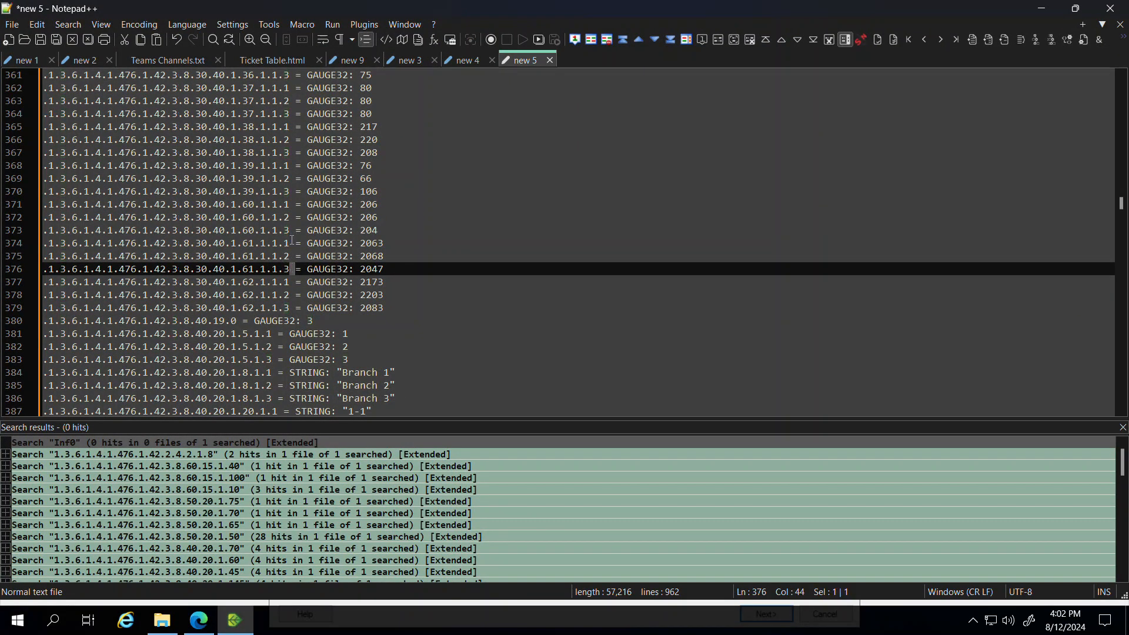
pyautogui.doubleClick(287, 243)
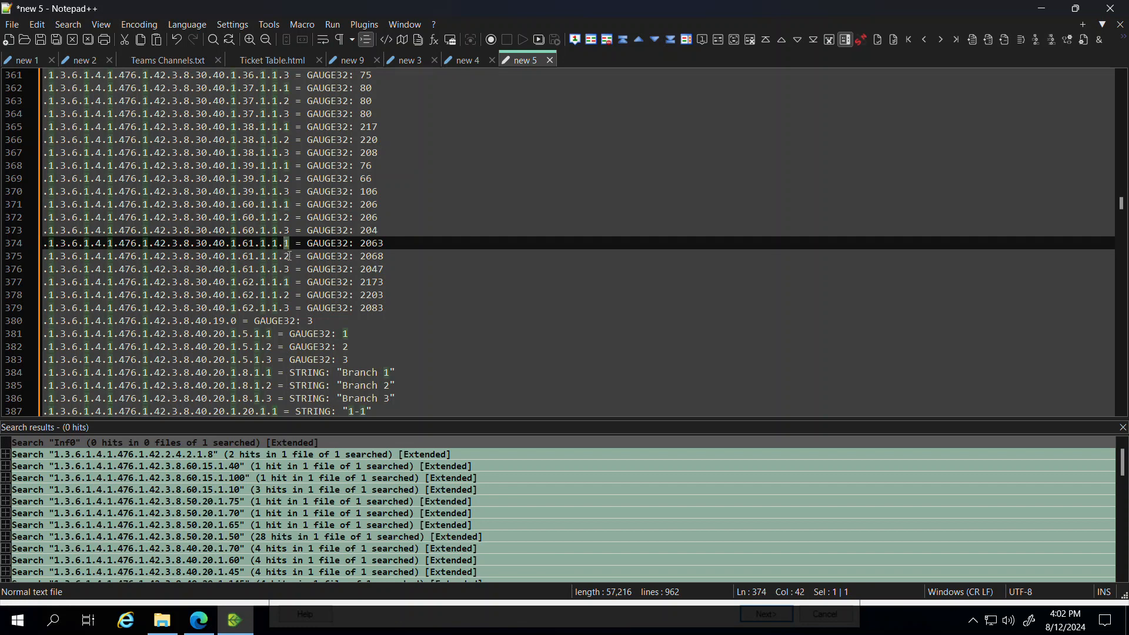
pyautogui.doubleClick(287, 257)
pyautogui.doubleClick(287, 269)
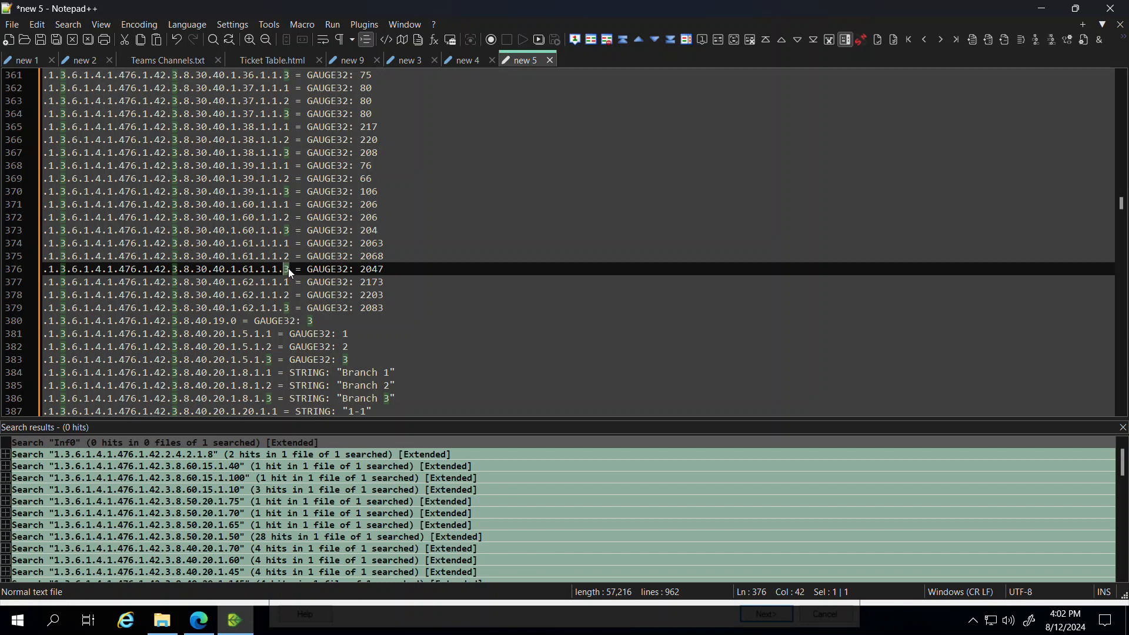
pyautogui.moveTo(289, 269); pyautogui.dragTo(46, 270)
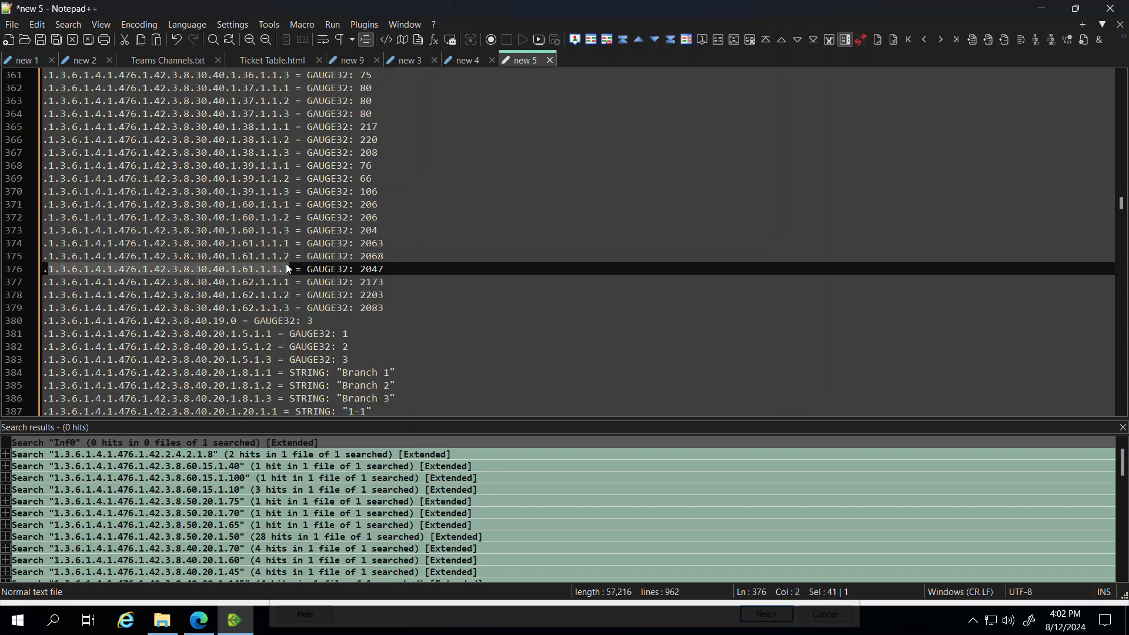
pyautogui.moveTo(252, 5); pyautogui.dragTo(0, 4)
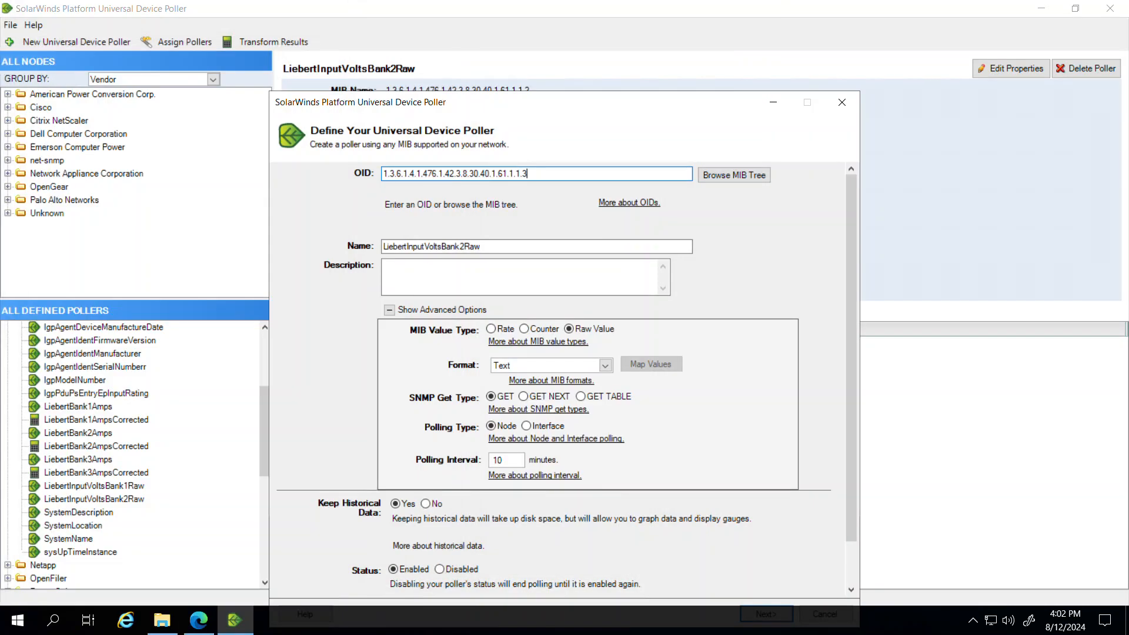
# Name the duplicated poller LiebertInputVoltsBank3Raw and proceed to its node assignment.
pyautogui.click(462, 247)
pyautogui.press('BackSpace')
pyautogui.write('3')
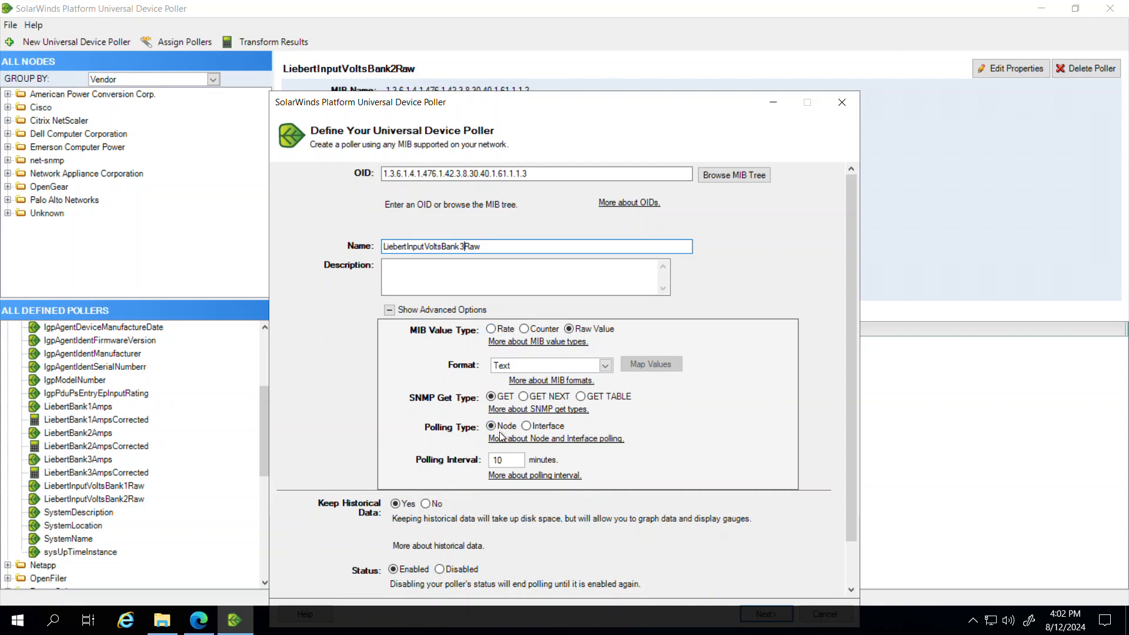
pyautogui.moveTo(480, 100); pyautogui.dragTo(470, 24)
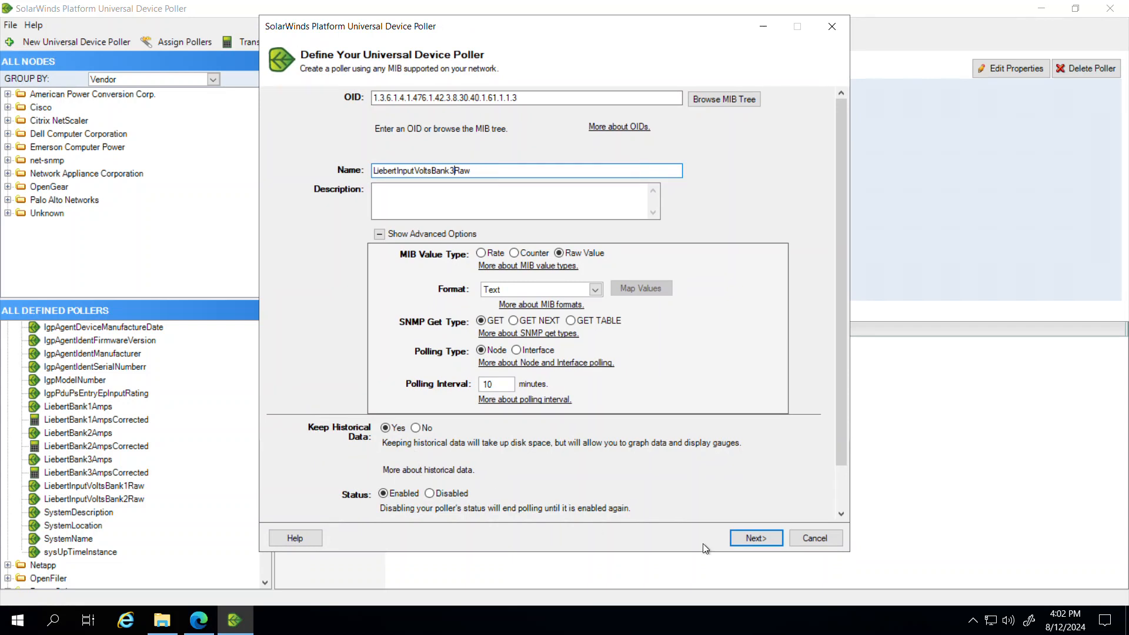
pyautogui.click(739, 539)
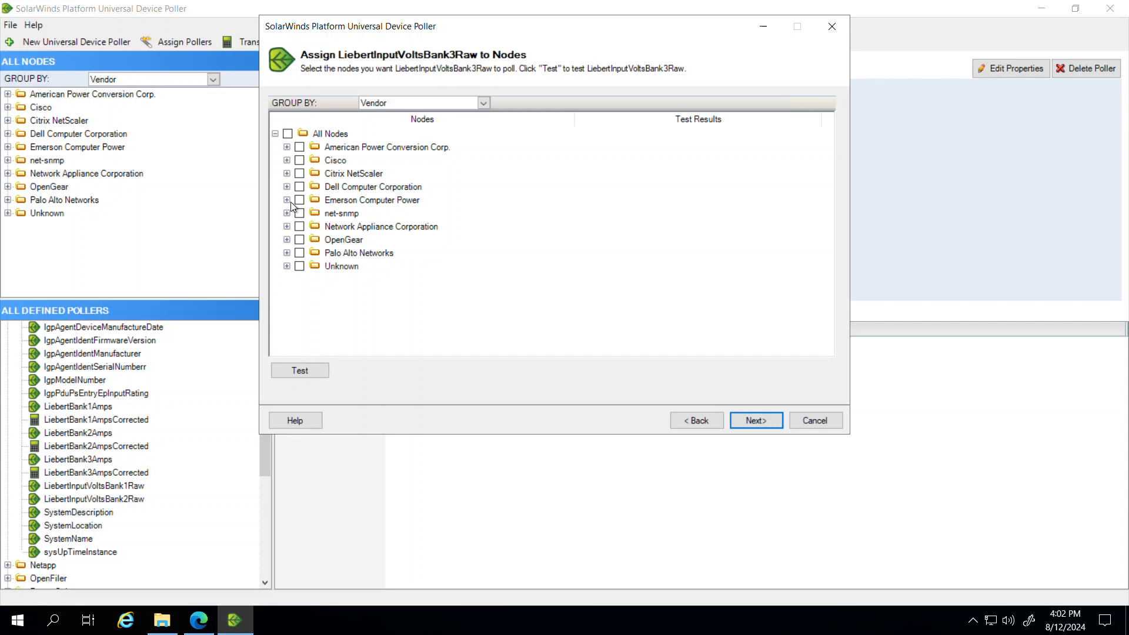
# Assign LiebertInputVoltsBank3Raw to the two Uninitialized Emerson Computer Power nodes and finish it without displaying results on the website.
pyautogui.click(287, 200)
pyautogui.click(310, 292)
pyautogui.click(310, 306)
pyautogui.click(737, 423)
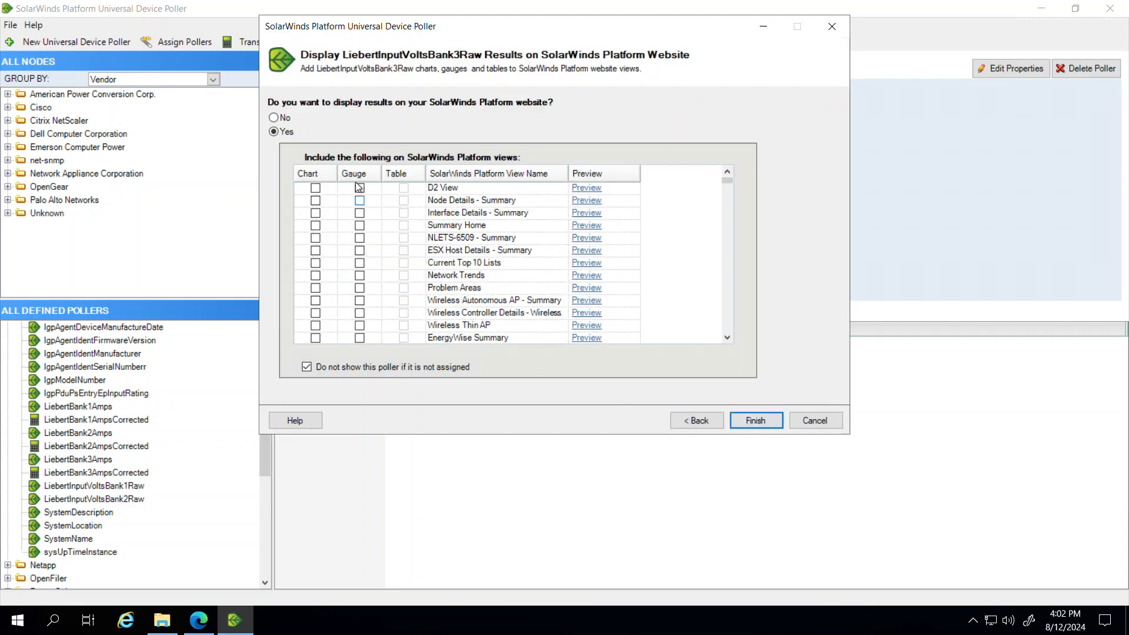
pyautogui.click(281, 118)
pyautogui.click(759, 422)
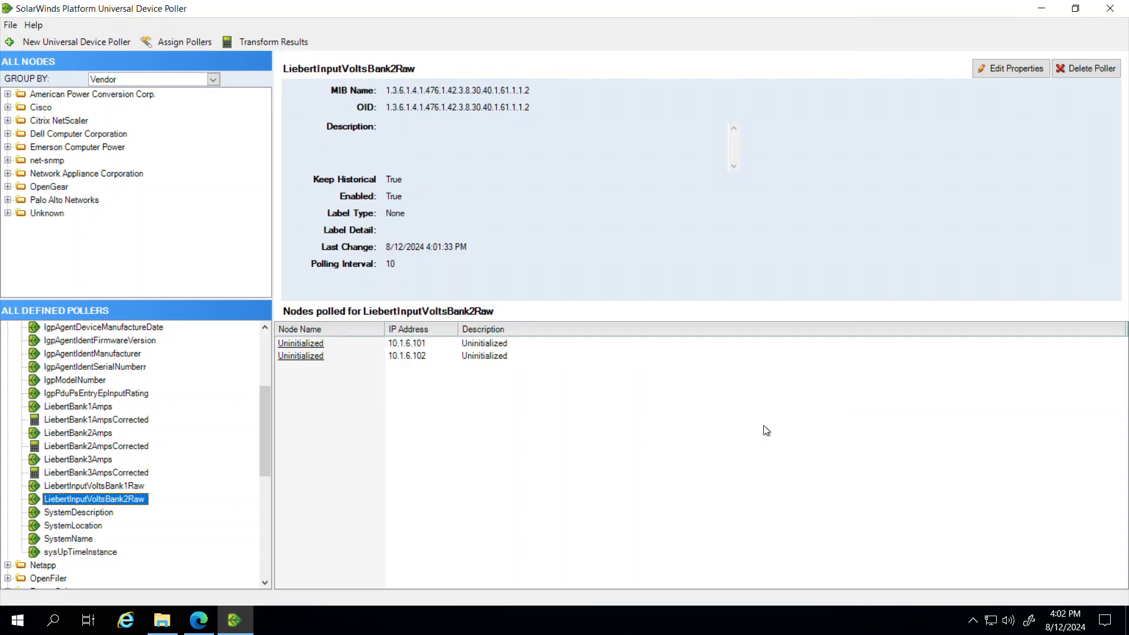
# Review the details of the LiebertInputVoltsBank1Raw, Bank2Raw and Bank3Raw pollers in the LiebertPDU group.
pyautogui.moveTo(263, 416); pyautogui.dragTo(265, 461)
pyautogui.click(117, 450)
pyautogui.click(114, 459)
pyautogui.click(111, 471)
pyautogui.click(120, 449)
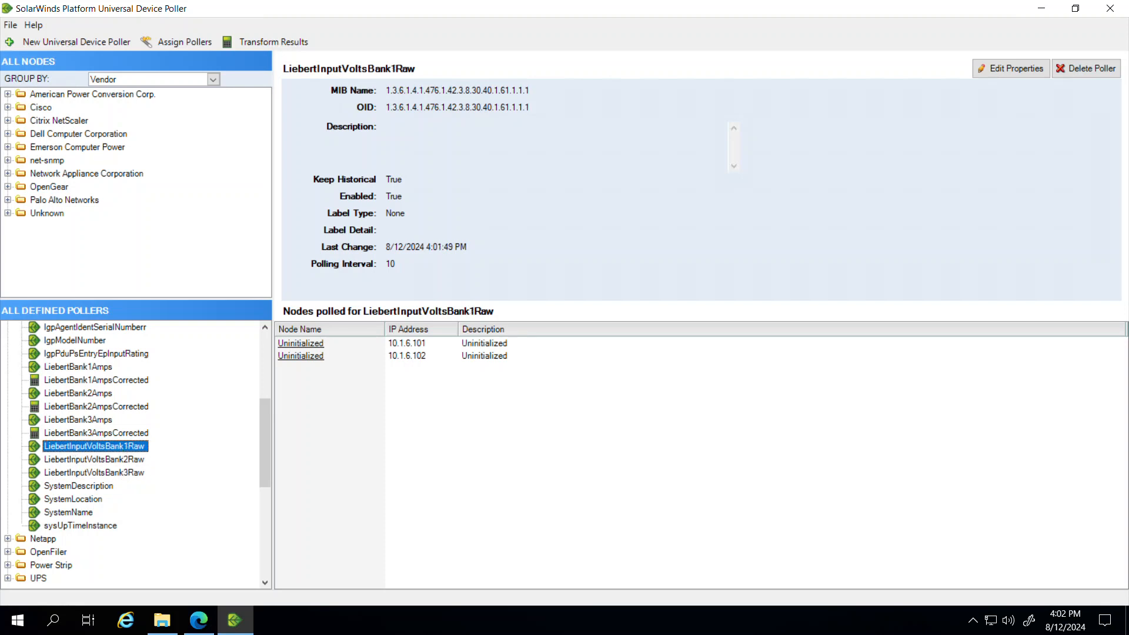
# Switch to Notepad++ for the Bank 1 raw voltage on line 374, divide 2063 by 10 in Calculator, and return to Universal Device Poller.
pyautogui.hotkey('alt', 'Tab')
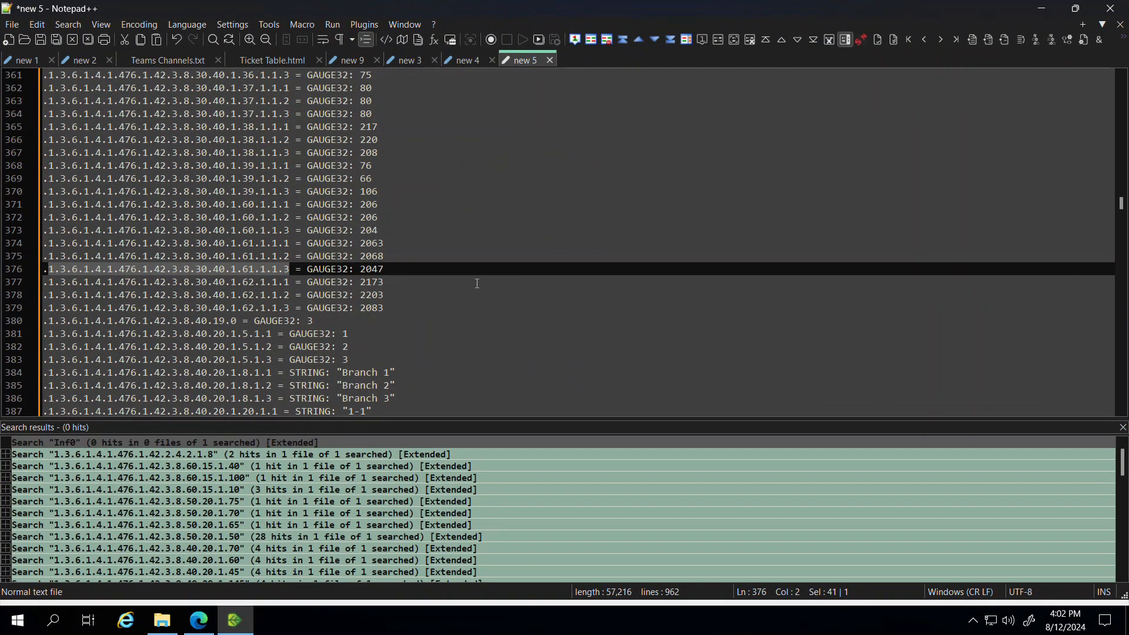
pyautogui.moveTo(389, 243); pyautogui.dragTo(366, 247)
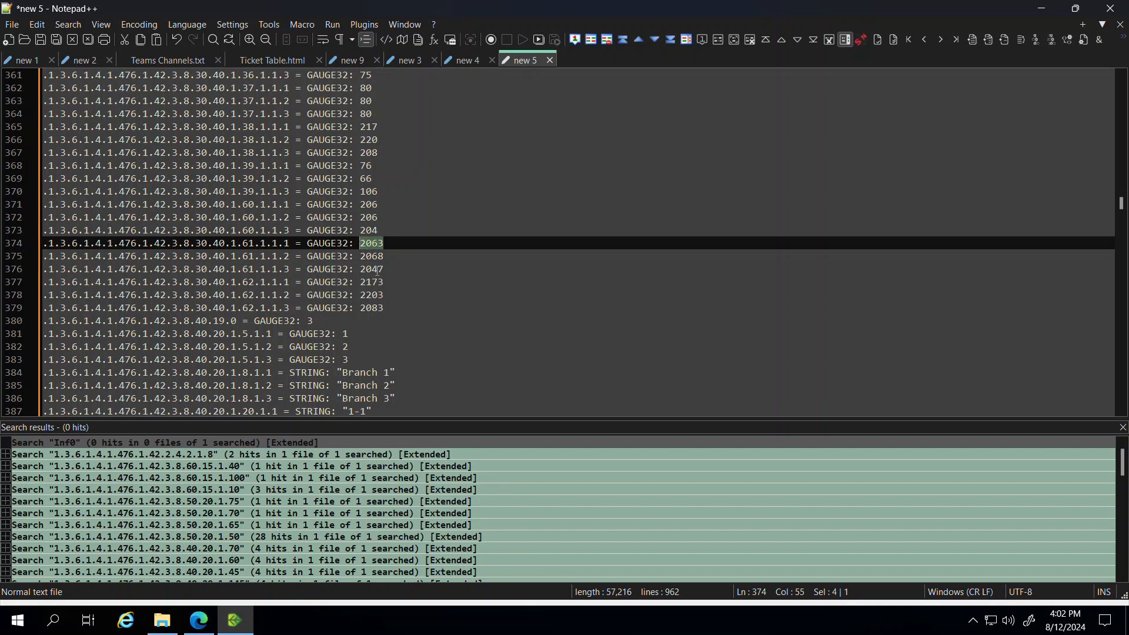
pyautogui.hotkey('alt', 'Tab')
pyautogui.moveTo(591, 147); pyautogui.dragTo(635, 119)
pyautogui.write('2063')
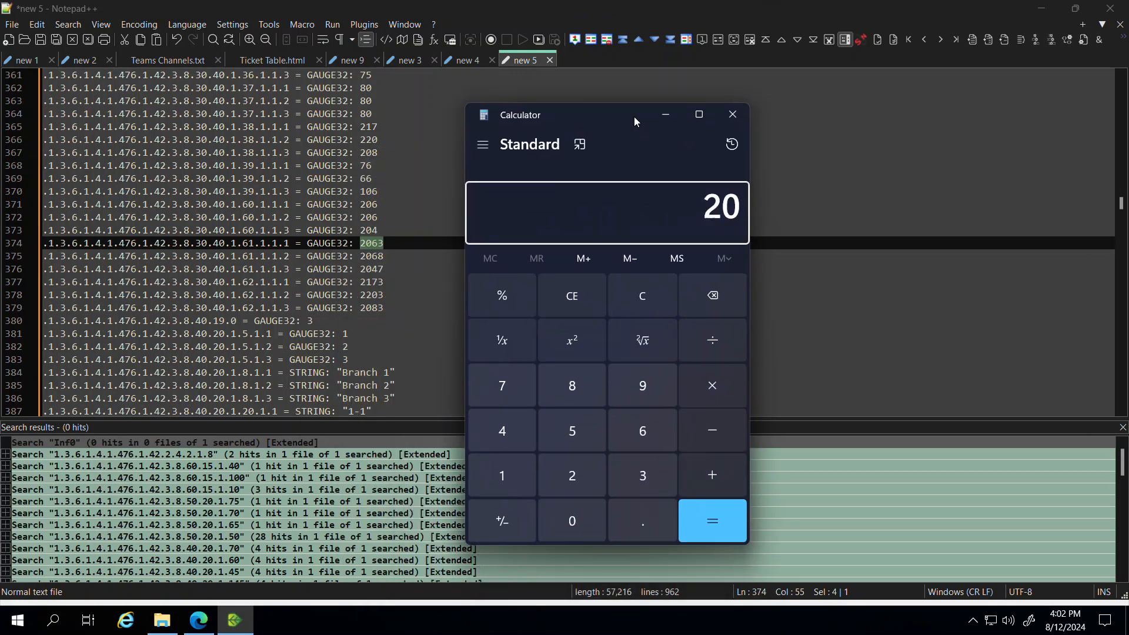
pyautogui.press('/')
pyautogui.write('10')
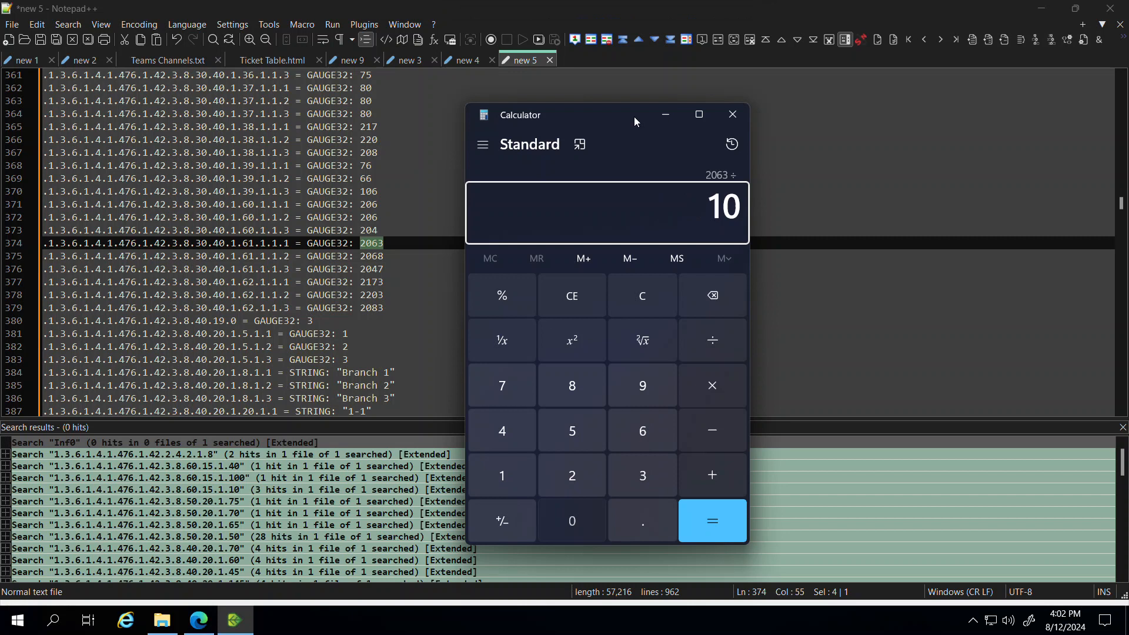
pyautogui.press('Return')
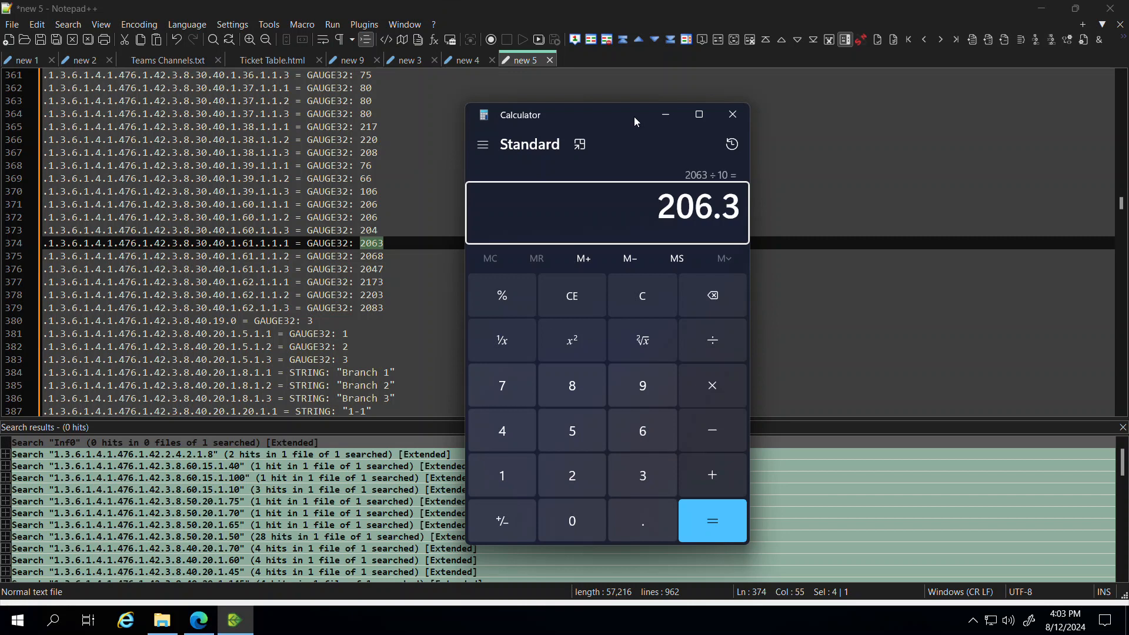
pyautogui.moveTo(547, 115); pyautogui.dragTo(0, 127)
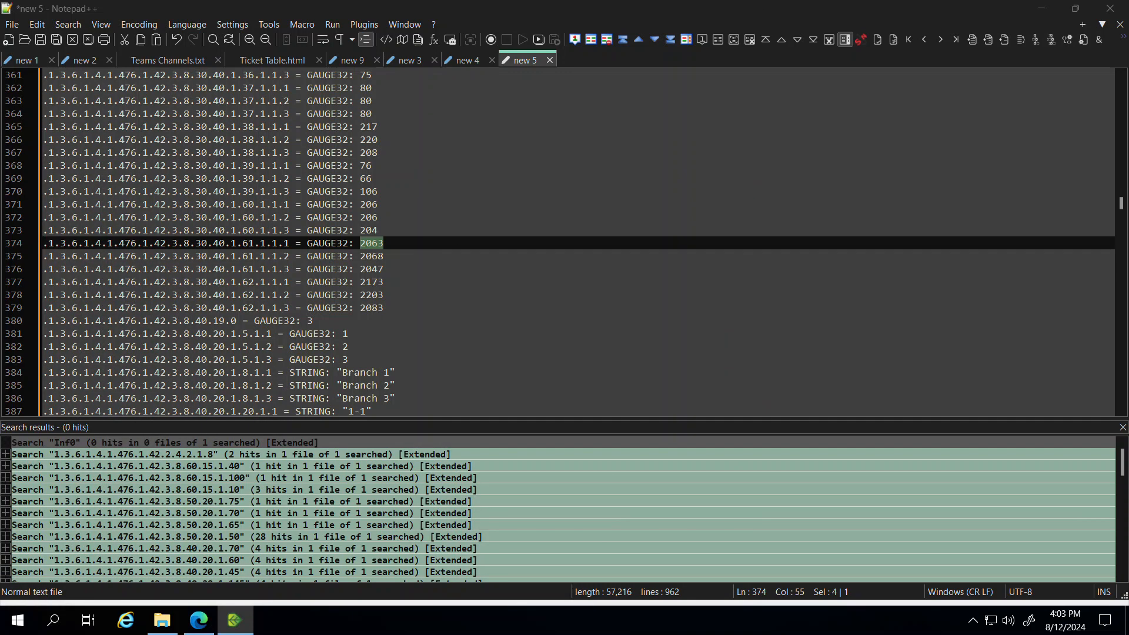
pyautogui.hotkey('alt', 'Tab')
pyautogui.hotkey('alt', 'Tab')
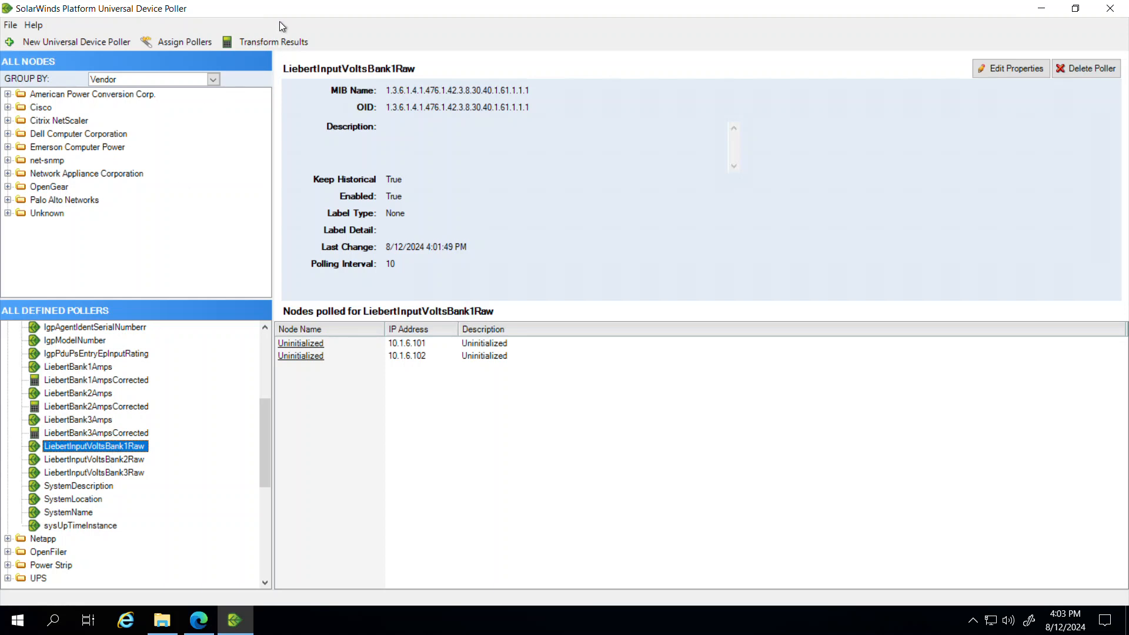
# Start a results transform named LiebertInputVoltsBank1Corrected with the description "This is the input voltage of the Liebert's Bank 1".
pyautogui.click(275, 41)
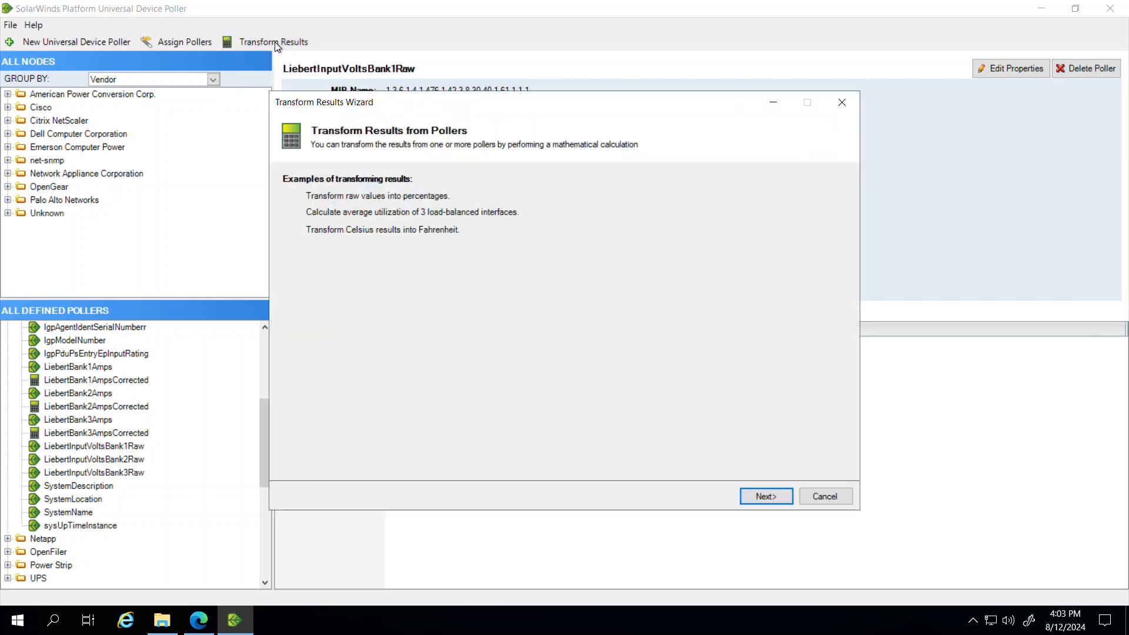
pyautogui.click(758, 499)
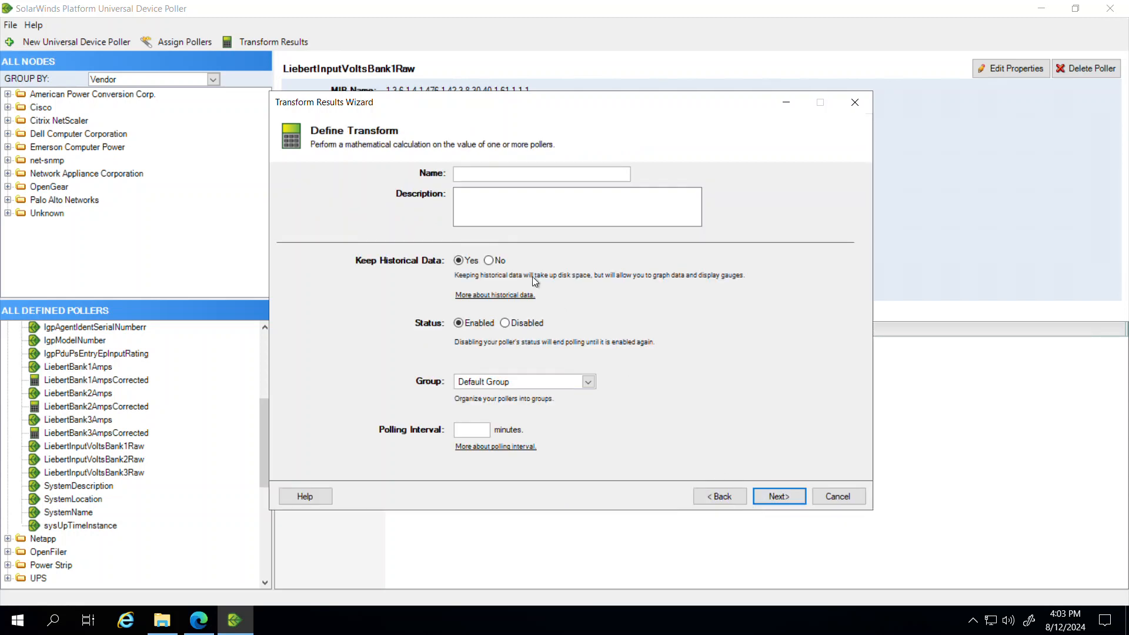
pyautogui.click(517, 175)
pyautogui.write('LiebertInputVoltsBank1Corrected')
pyautogui.click(526, 219)
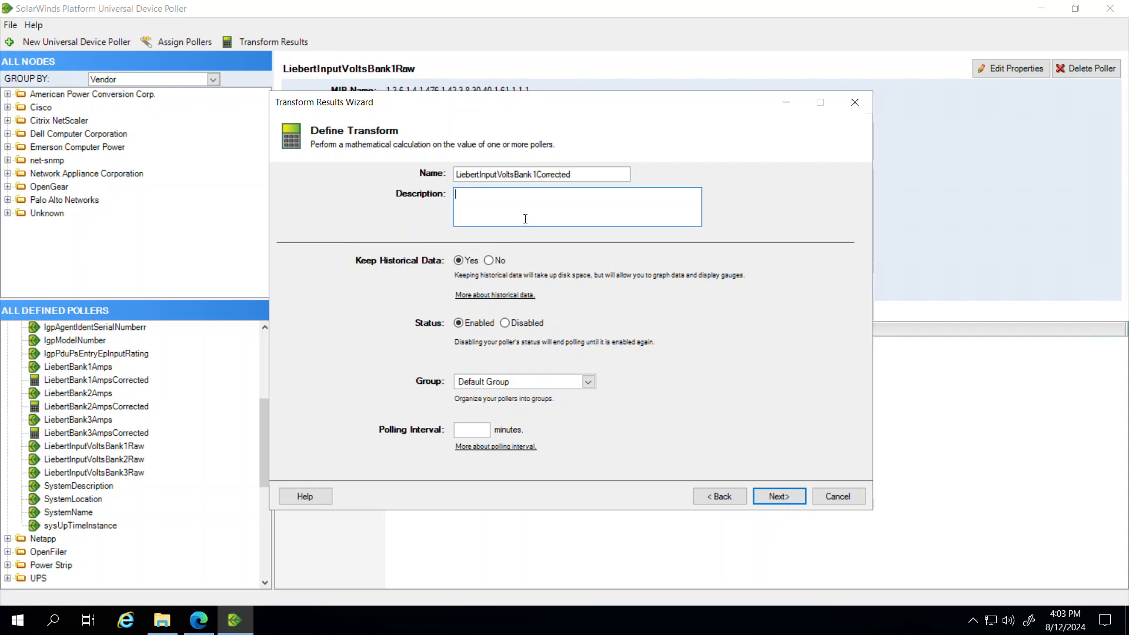
pyautogui.write('This is the input voltage of the Lieber')
pyautogui.press('BackSpace')
pyautogui.press('BackSpace')
pyautogui.press('BackSpace')
pyautogui.write("ebert's Bank 1")
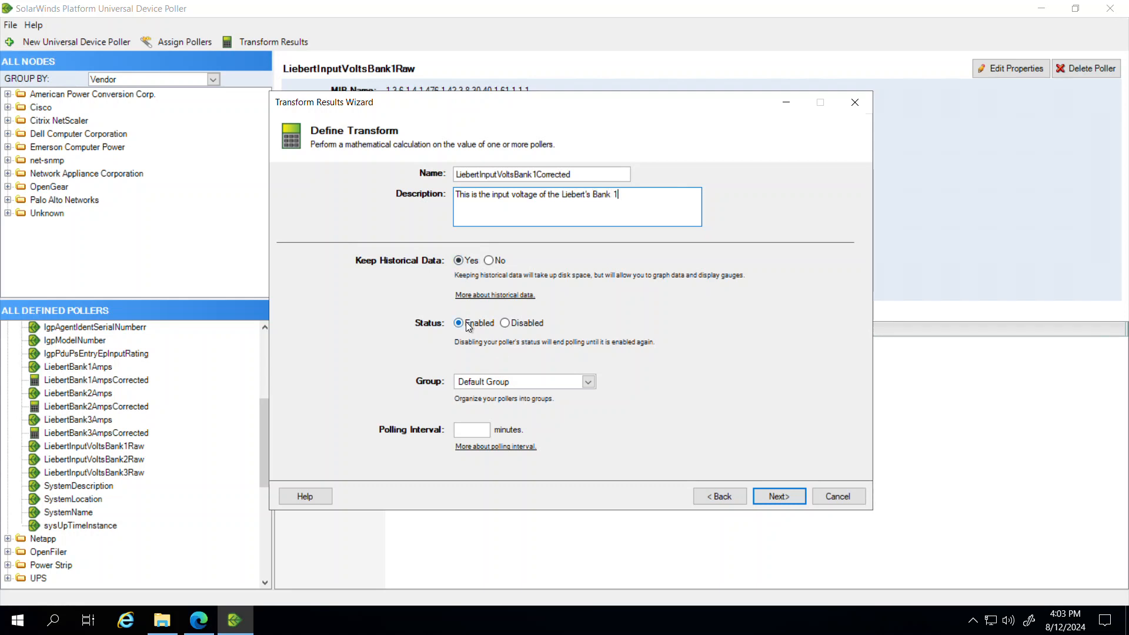
# Put the transform in the LiebertPDU group with a 10-minute polling interval and proceed to its formula.
pyautogui.click(588, 382)
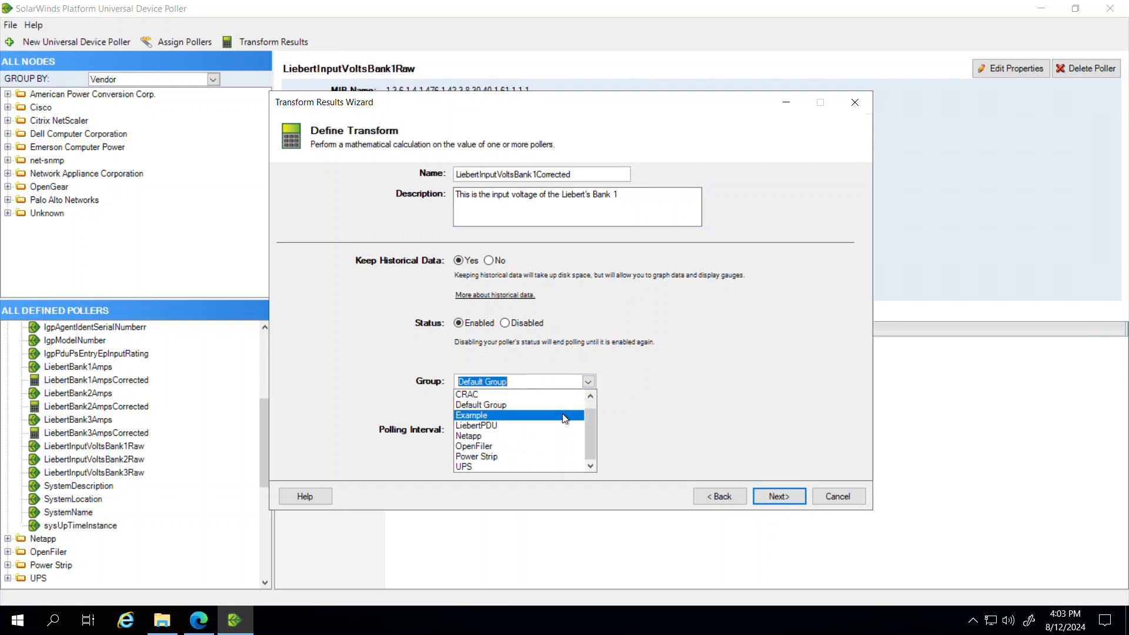
pyautogui.click(498, 425)
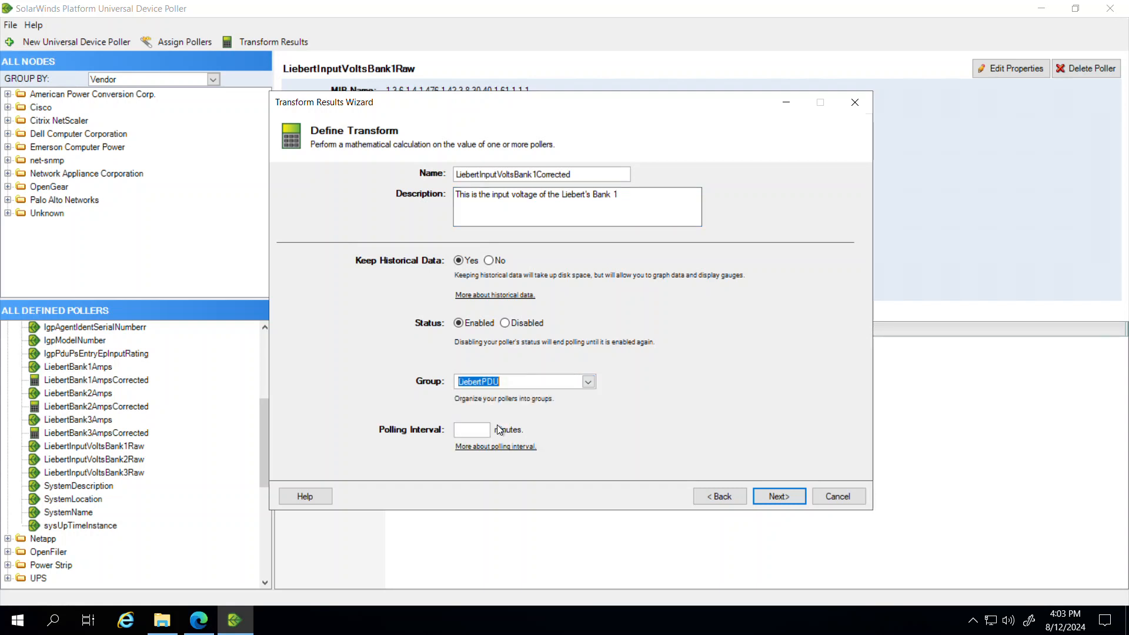
pyautogui.press('Tab')
pyautogui.write('10')
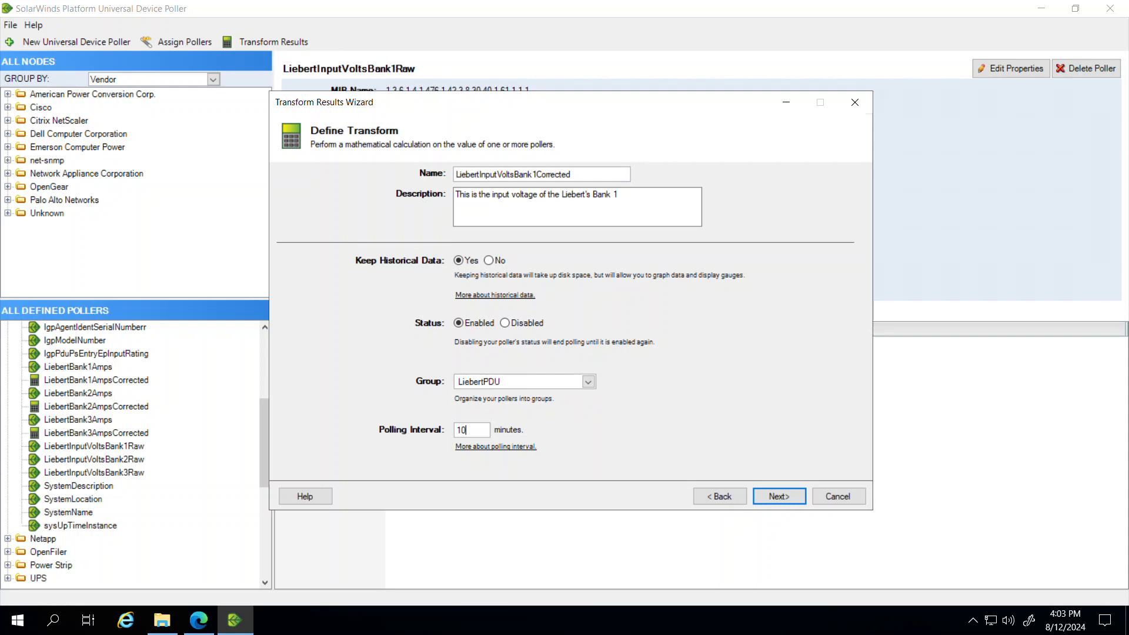
pyautogui.click(791, 497)
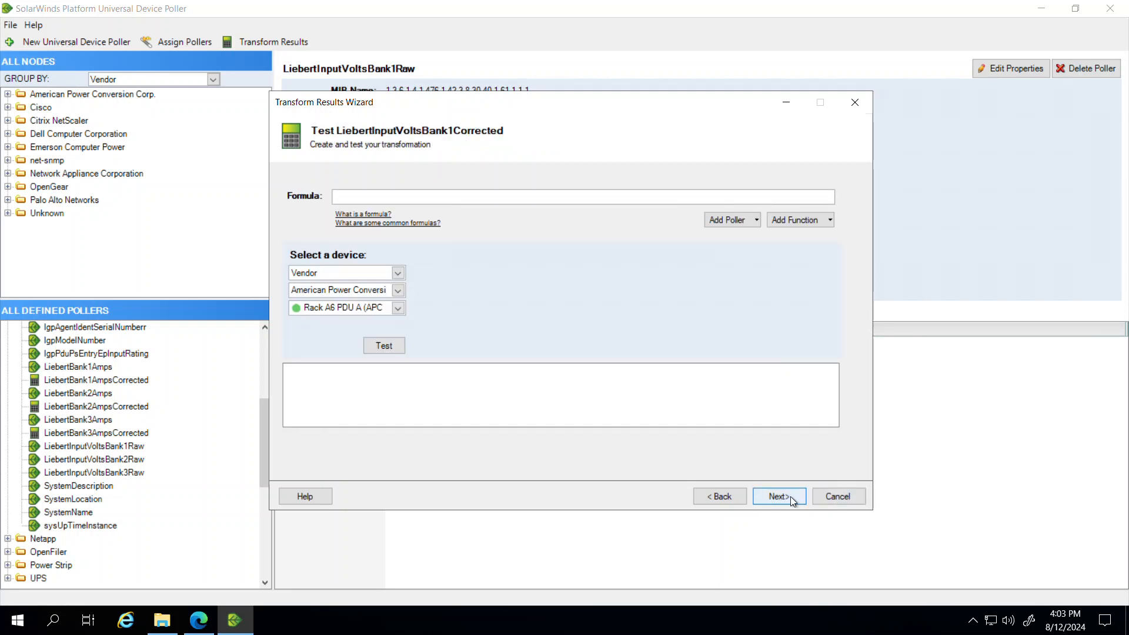
# Build the transform formula {LiebertInputVoltsBank1Raw}/10 from the Bank 1 raw voltage poller.
pyautogui.click(676, 199)
pyautogui.click(758, 220)
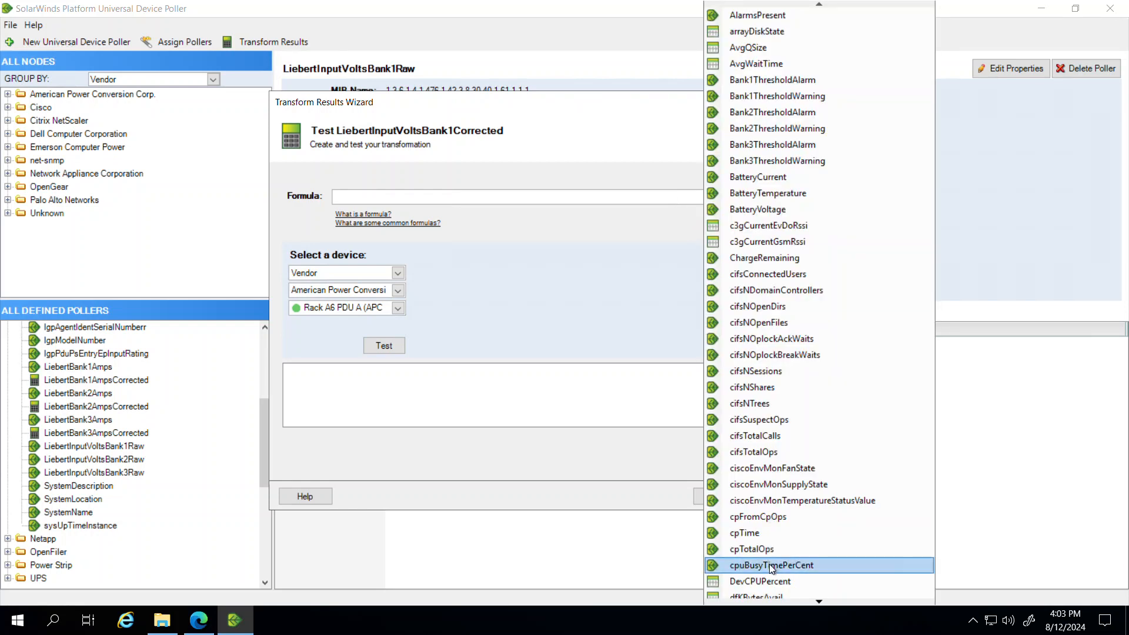
pyautogui.click(814, 602)
pyautogui.click(814, 603)
pyautogui.click(814, 602)
pyautogui.click(814, 602)
pyautogui.click(814, 602)
pyautogui.click(814, 602)
pyautogui.click(814, 602)
pyautogui.click(814, 602)
pyautogui.moveTo(814, 602); pyautogui.dragTo(815, 605)
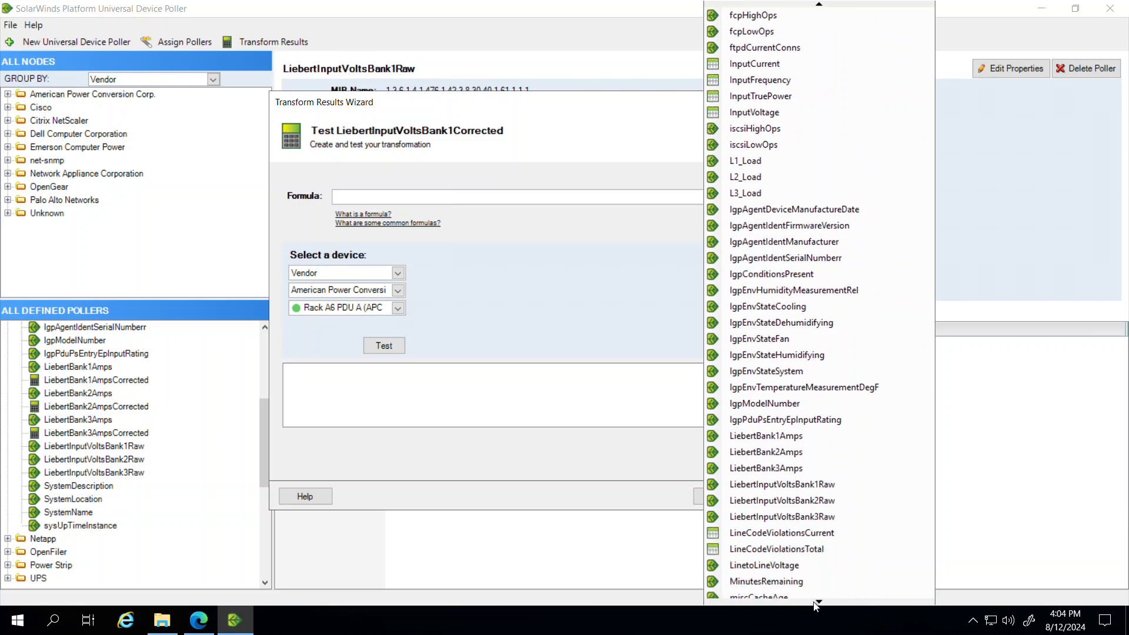
pyautogui.click(820, 483)
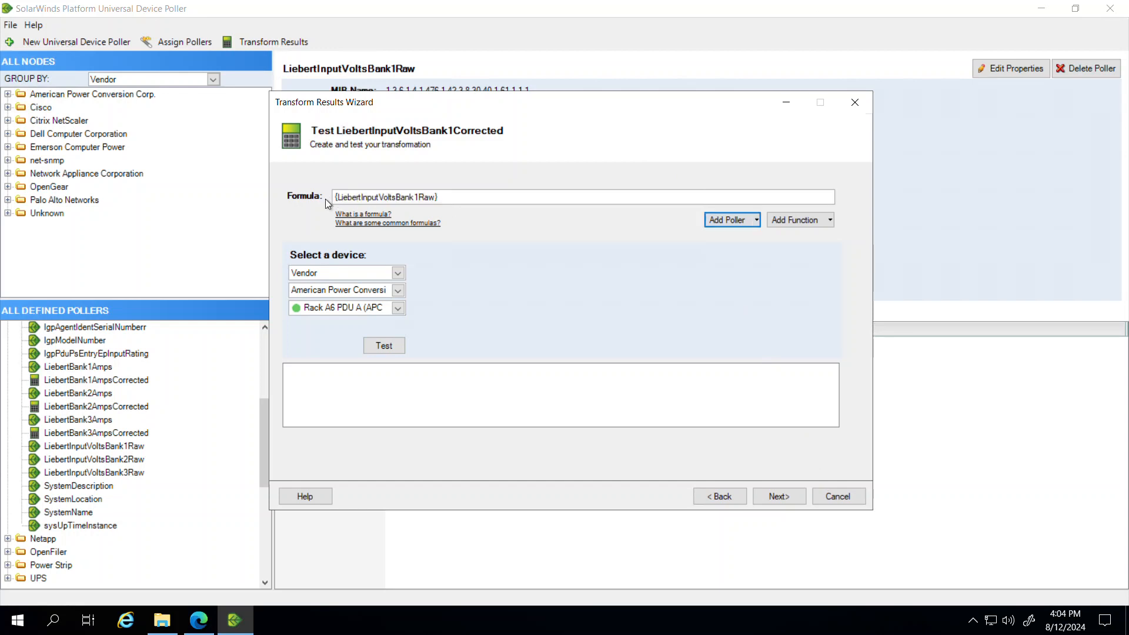
pyautogui.click(455, 195)
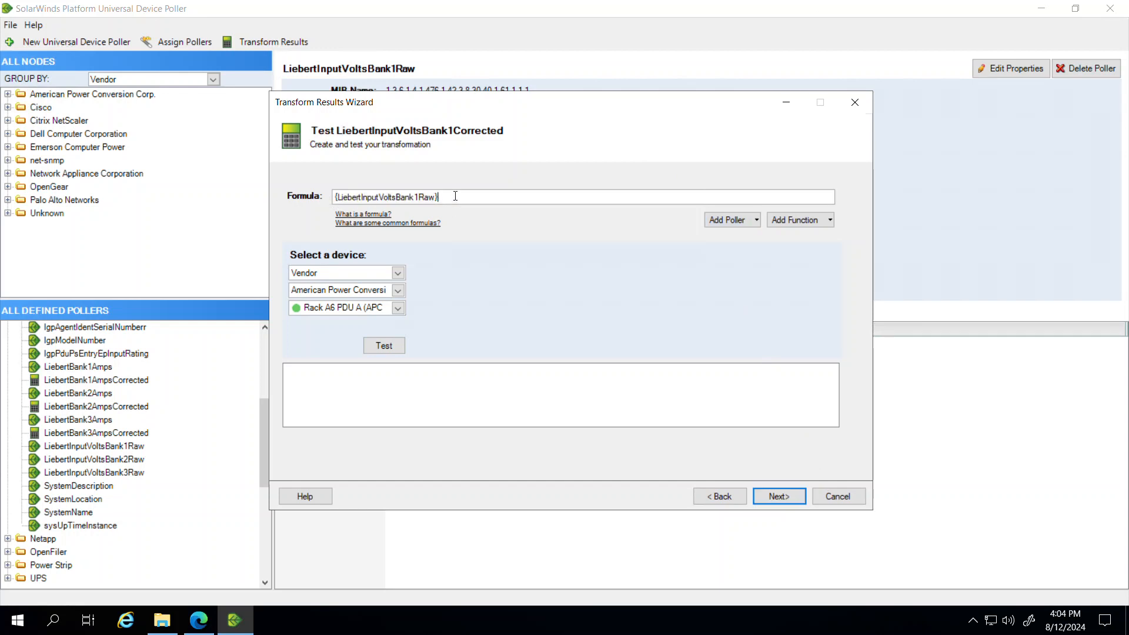
pyautogui.write('/10')
# Test the formula against the last Uninitialized device of the Emerson Computer Power vendor.
pyautogui.click(398, 290)
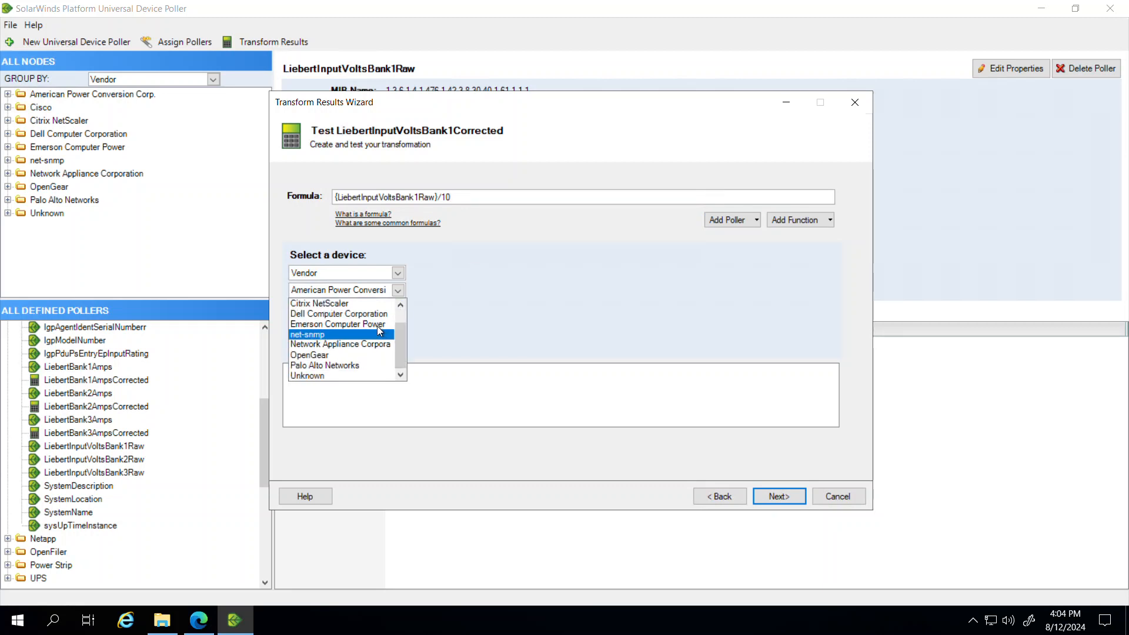
pyautogui.click(367, 323)
pyautogui.click(398, 308)
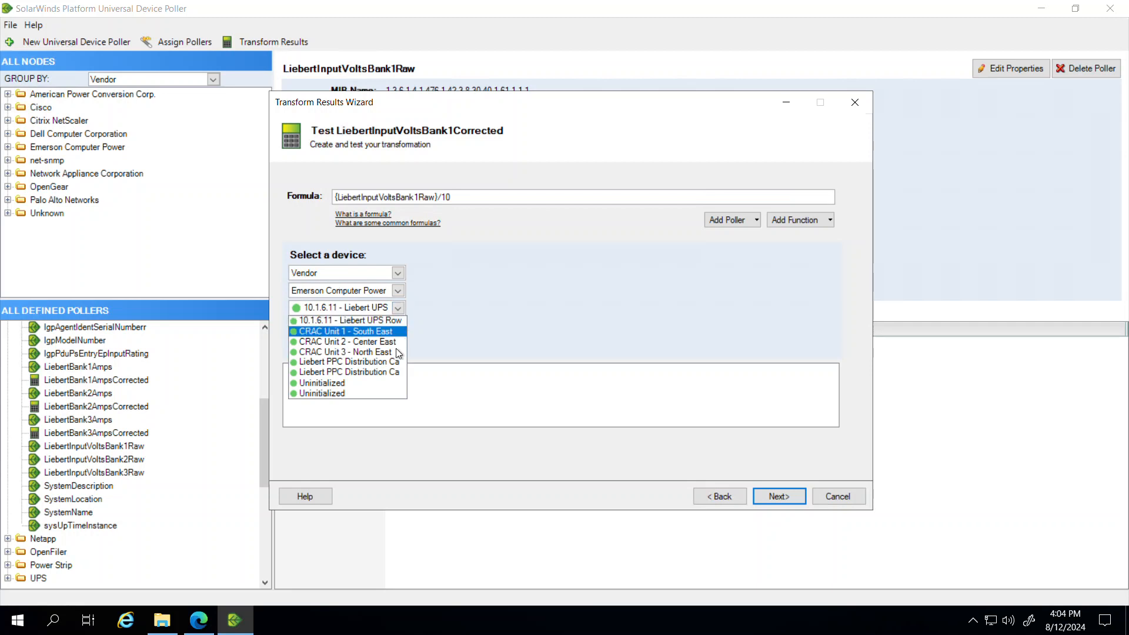
pyautogui.click(359, 391)
pyautogui.click(373, 349)
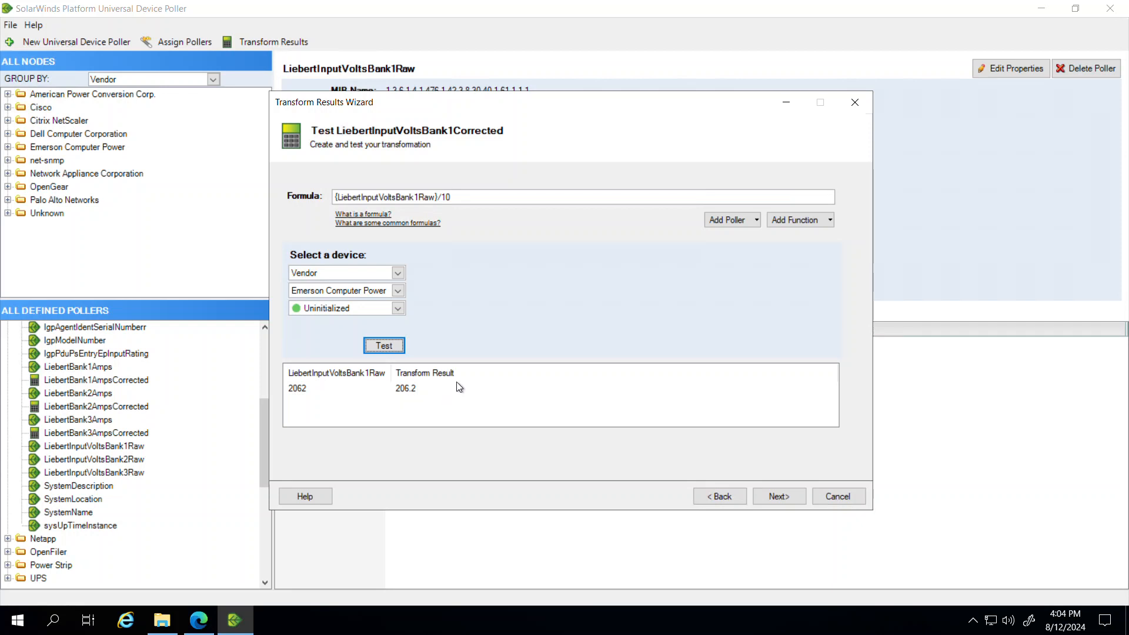
# Apply the LiebertInputVoltsBank1Corrected transform to both Uninitialized nodes under Emerson Computer Power.
pyautogui.click(771, 497)
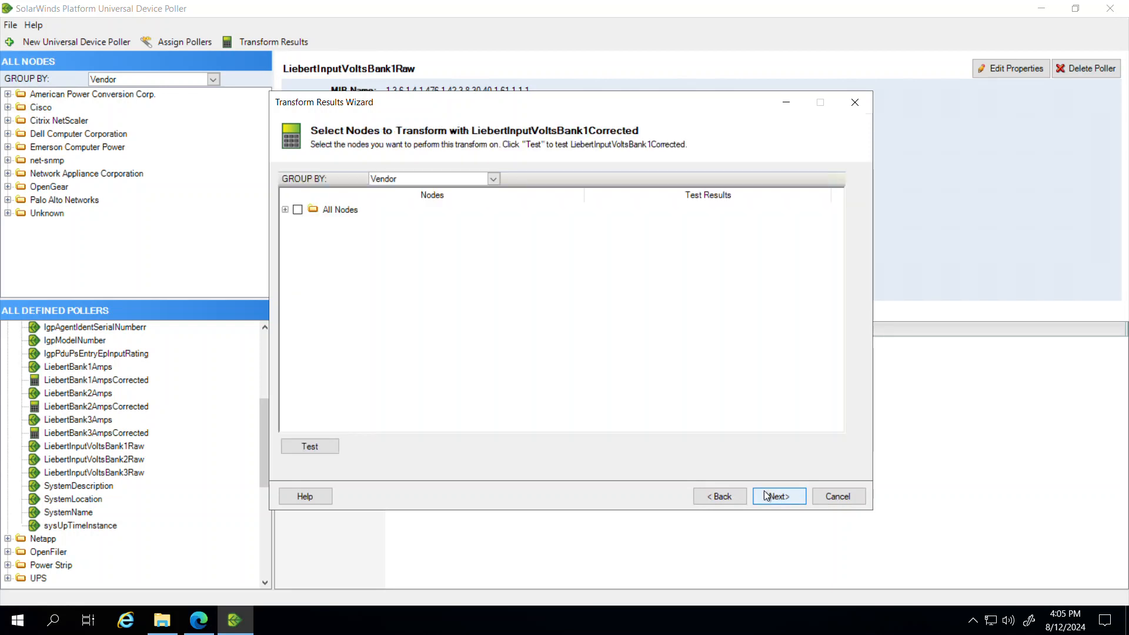
pyautogui.click(285, 210)
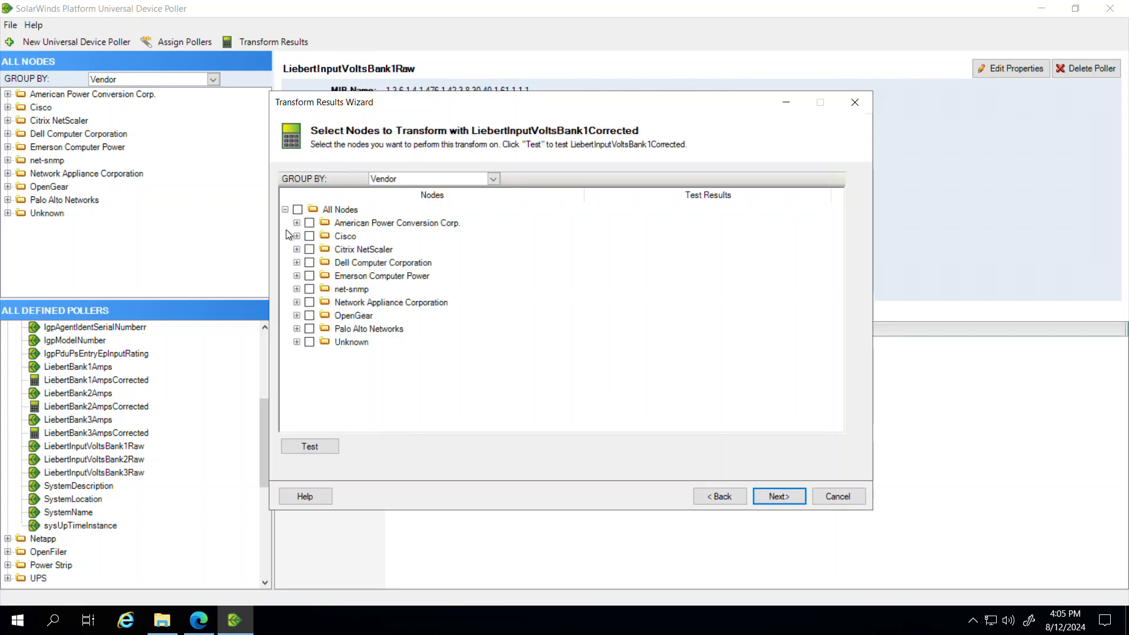
pyautogui.click(297, 276)
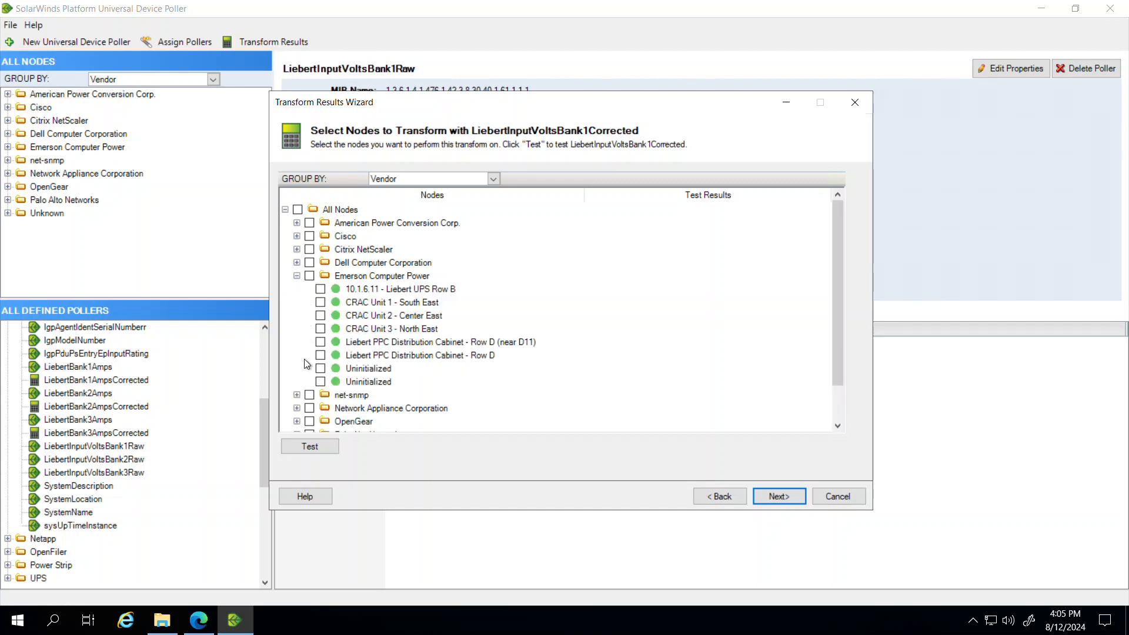
pyautogui.click(321, 368)
pyautogui.click(321, 383)
pyautogui.click(773, 497)
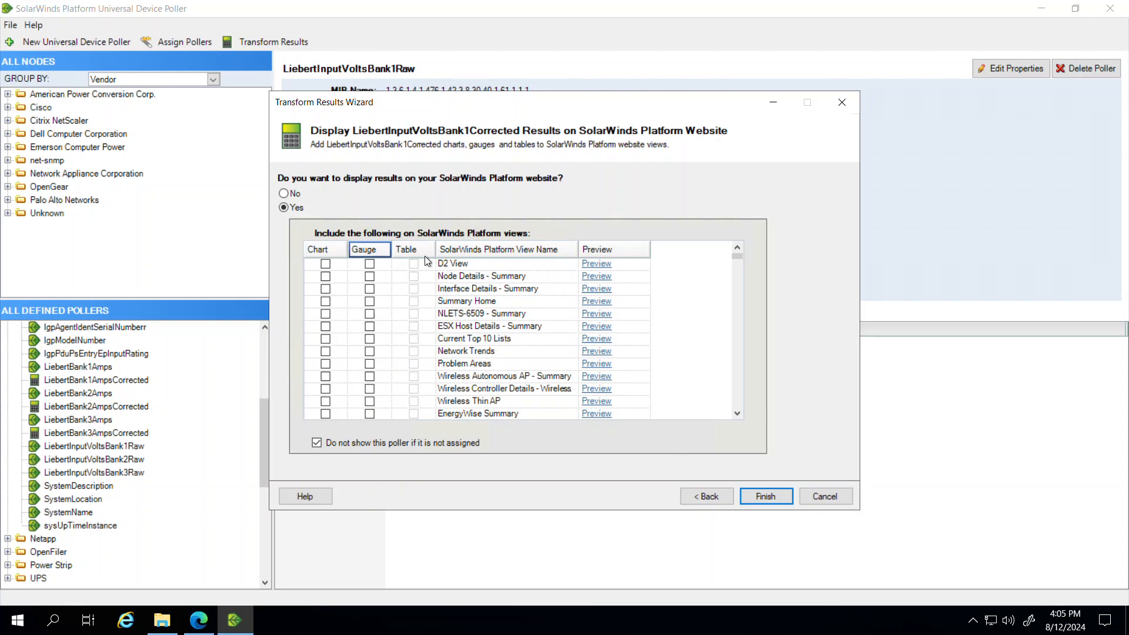
# Sort the website views by name, add a gauge and a chart to Node Details - Hardware, and finish the transform.
pyautogui.click(471, 252)
pyautogui.moveTo(739, 255); pyautogui.dragTo(726, 372)
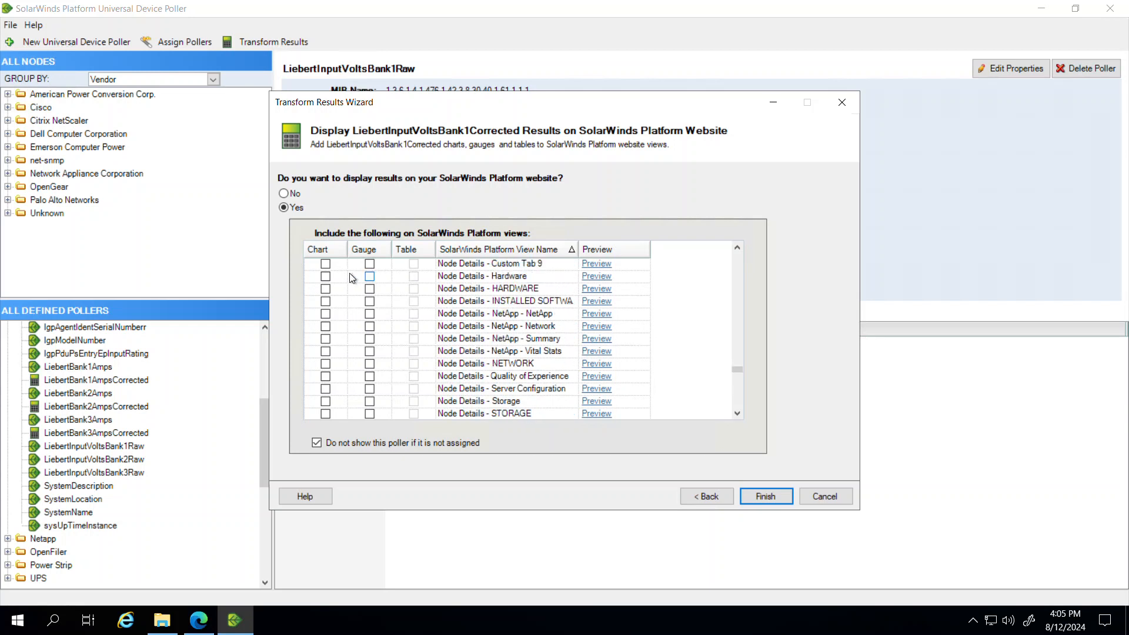
pyautogui.click(369, 276)
pyautogui.click(326, 276)
pyautogui.click(764, 497)
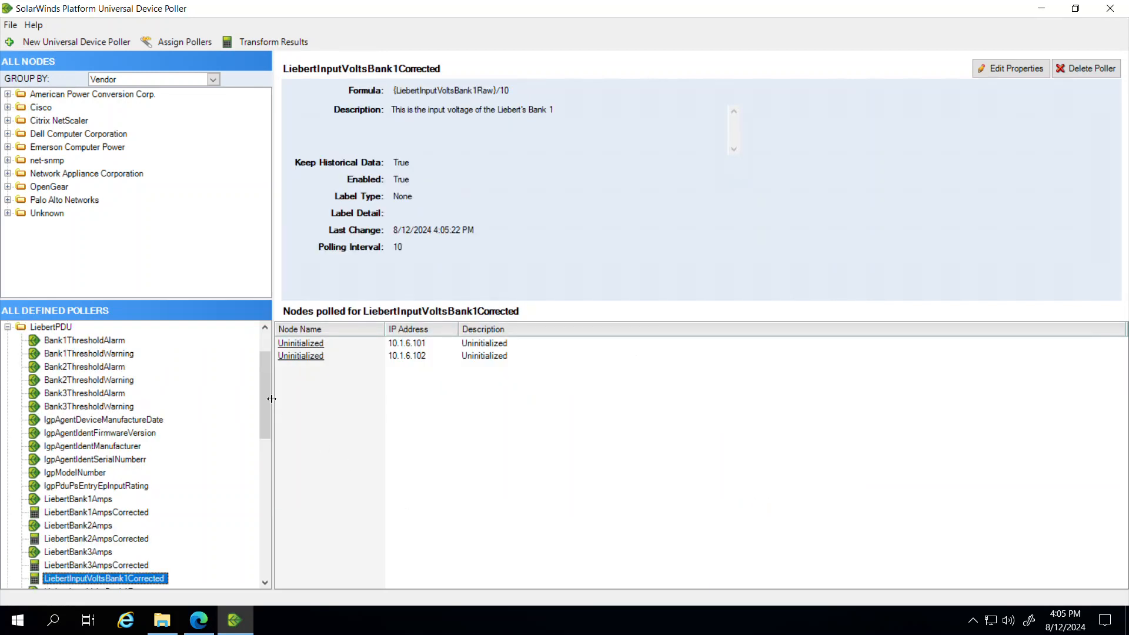
pyautogui.moveTo(270, 394); pyautogui.dragTo(261, 436)
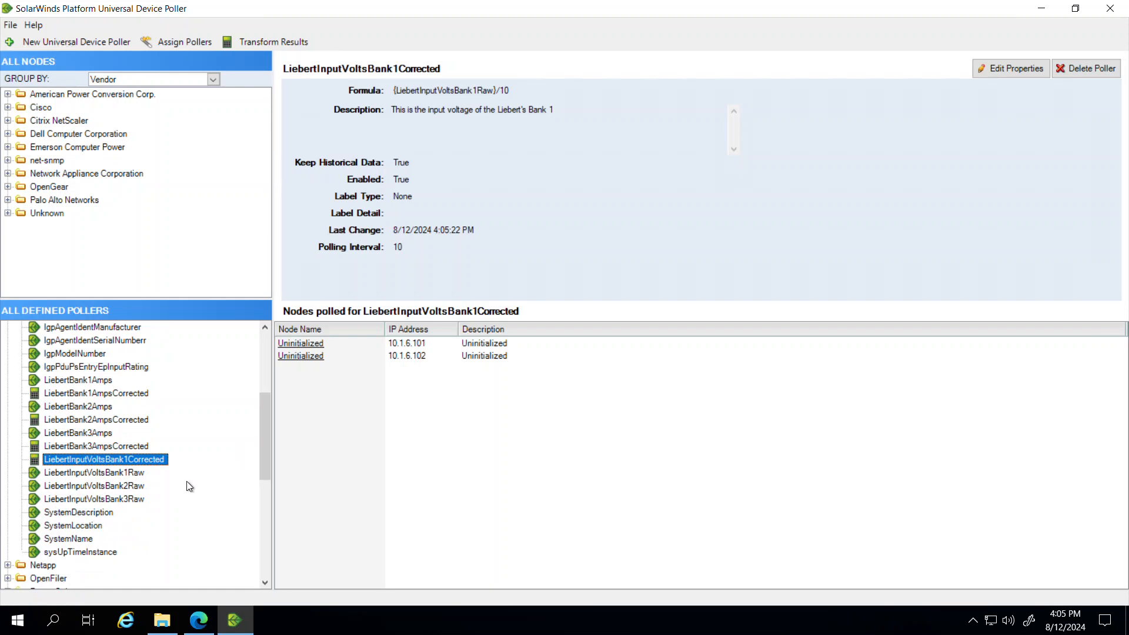
# Duplicate the Bank 1 corrected transform as LiebertInputVoltsBank2Corrected with the description "This is the input voltage of the Liebert's Bank 2".
pyautogui.rightClick(112, 462)
pyautogui.click(157, 554)
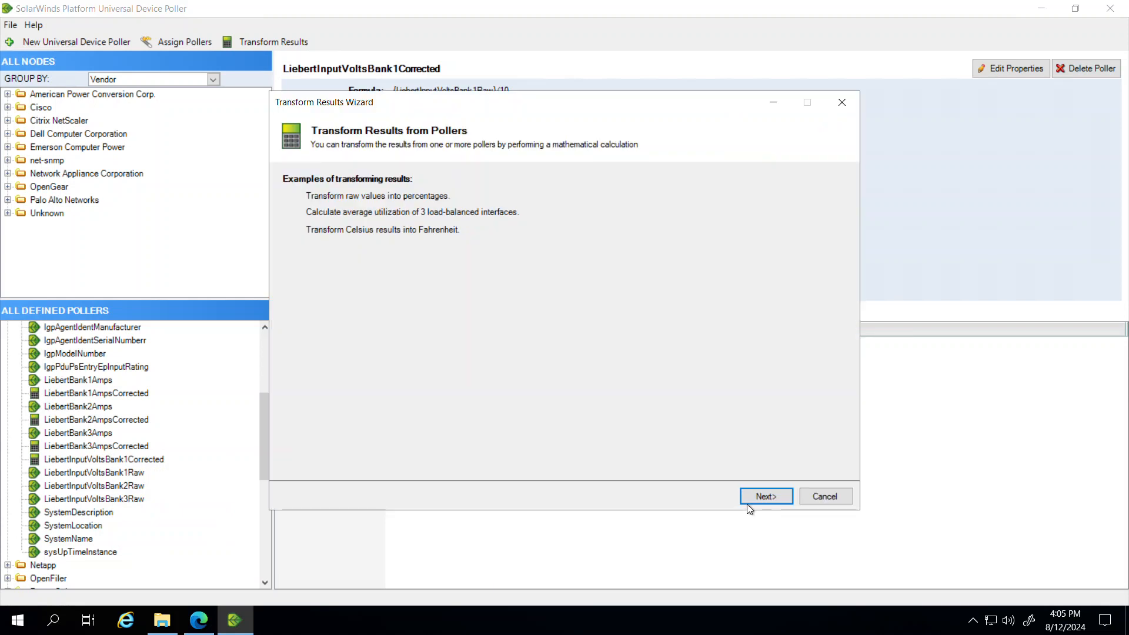
pyautogui.click(750, 499)
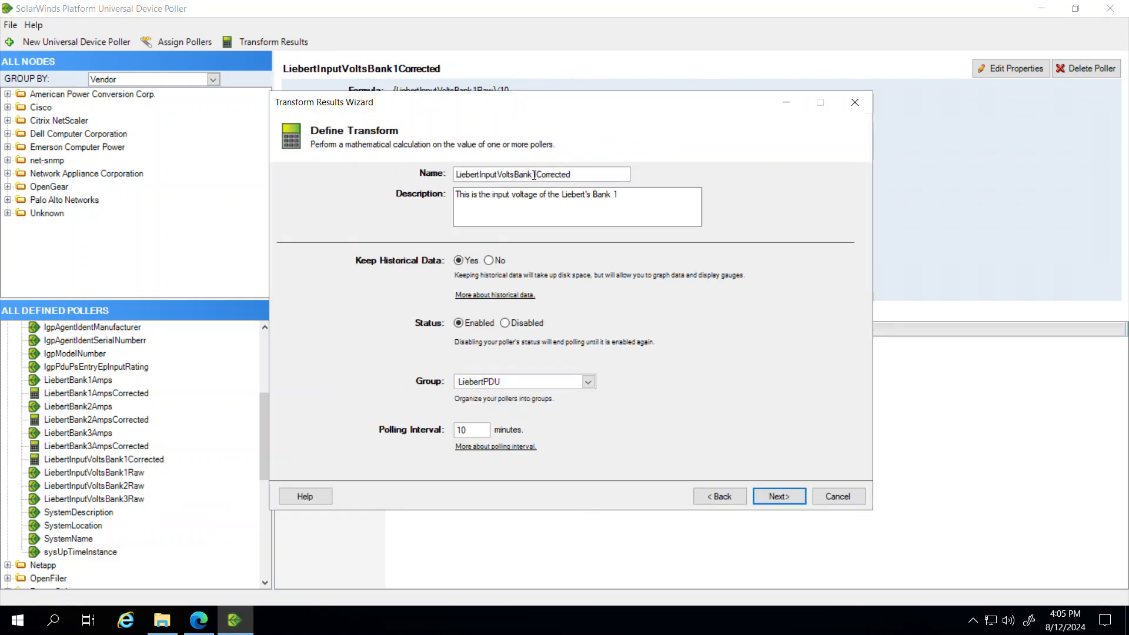
pyautogui.moveTo(536, 176); pyautogui.dragTo(533, 175)
pyautogui.write('2')
pyautogui.doubleClick(614, 194)
pyautogui.write('2')
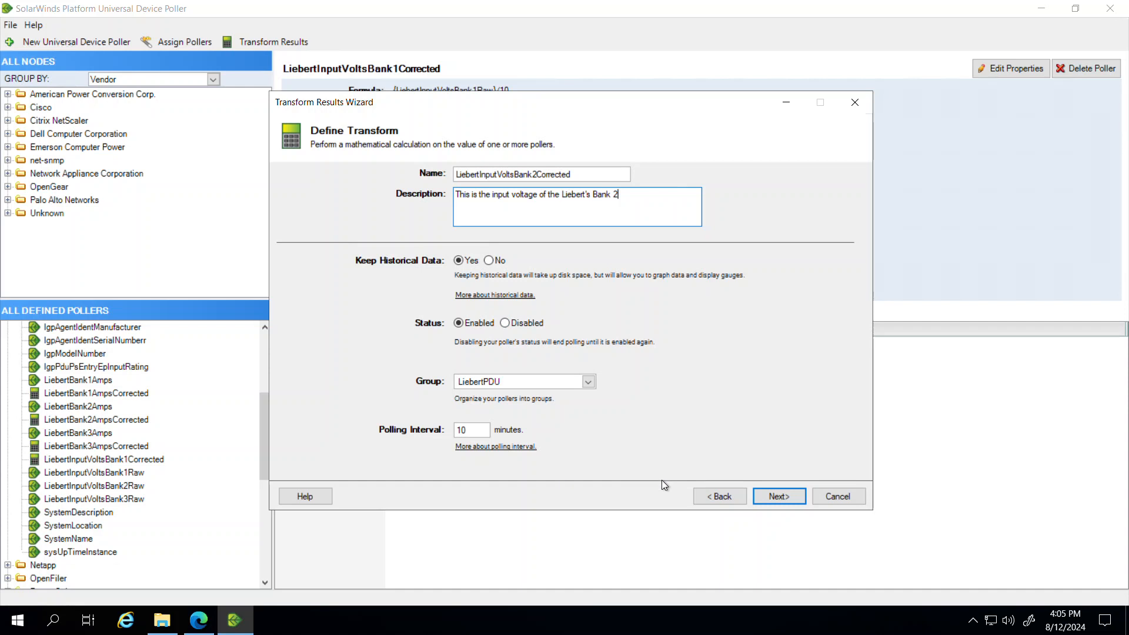
pyautogui.click(768, 493)
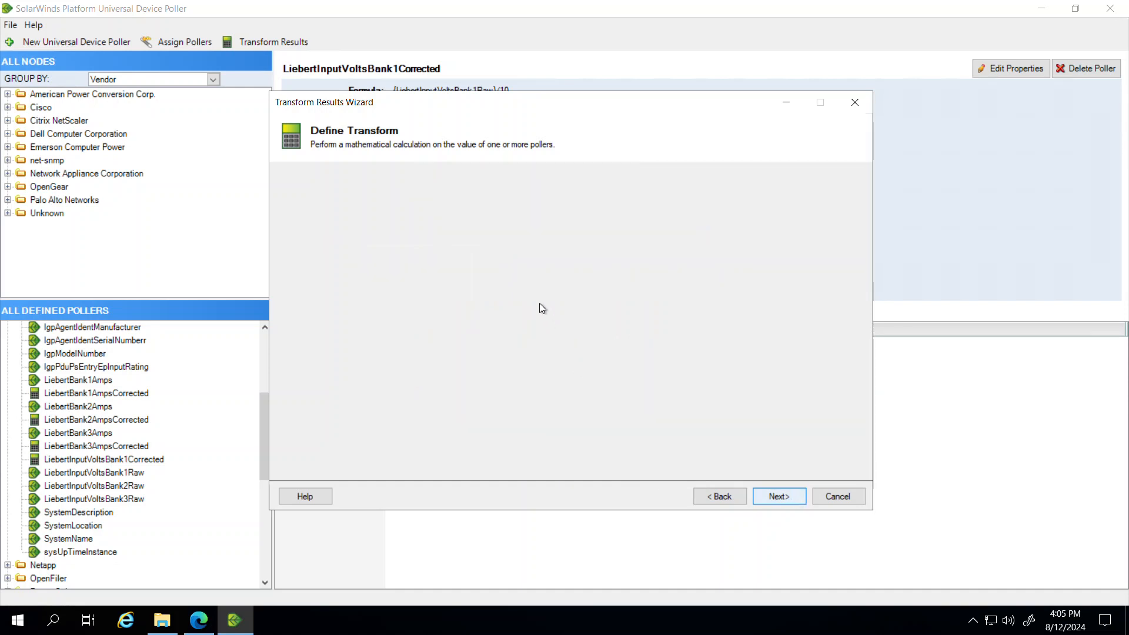
# Change the transform formula to {LiebertInputVoltsBank2Raw}/10.
pyautogui.click(418, 198)
pyautogui.press('BackSpace')
pyautogui.write('2')
# Test the Bank 2 formula against the last Uninitialized device of the Emerson Computer Power vendor.
pyautogui.click(398, 290)
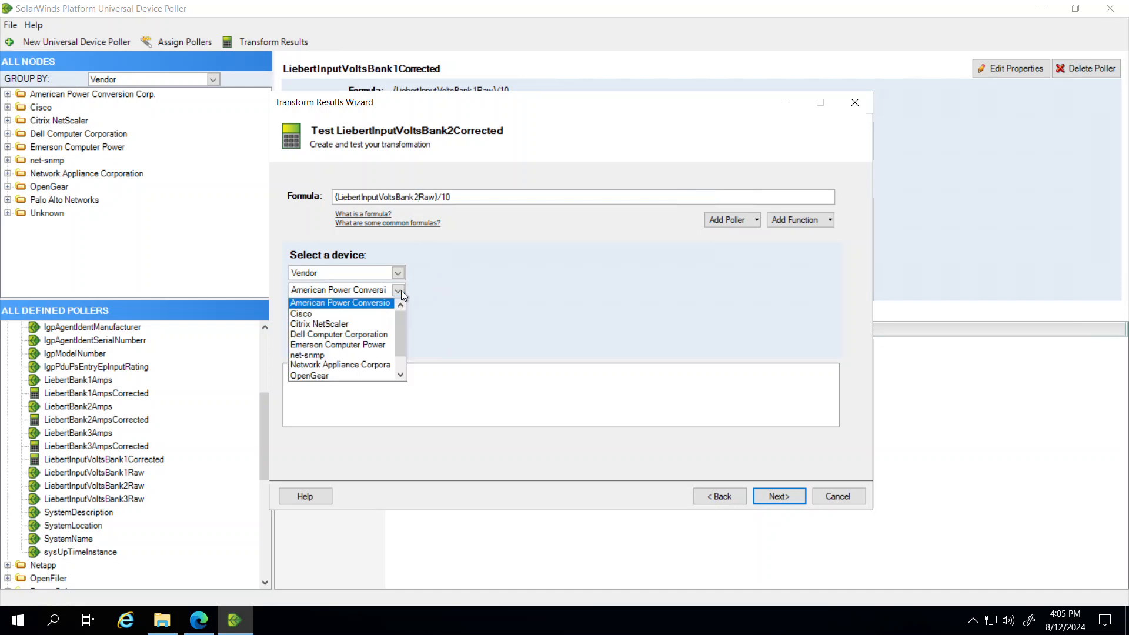
pyautogui.scroll(-1, 404, 337)
pyautogui.click(370, 325)
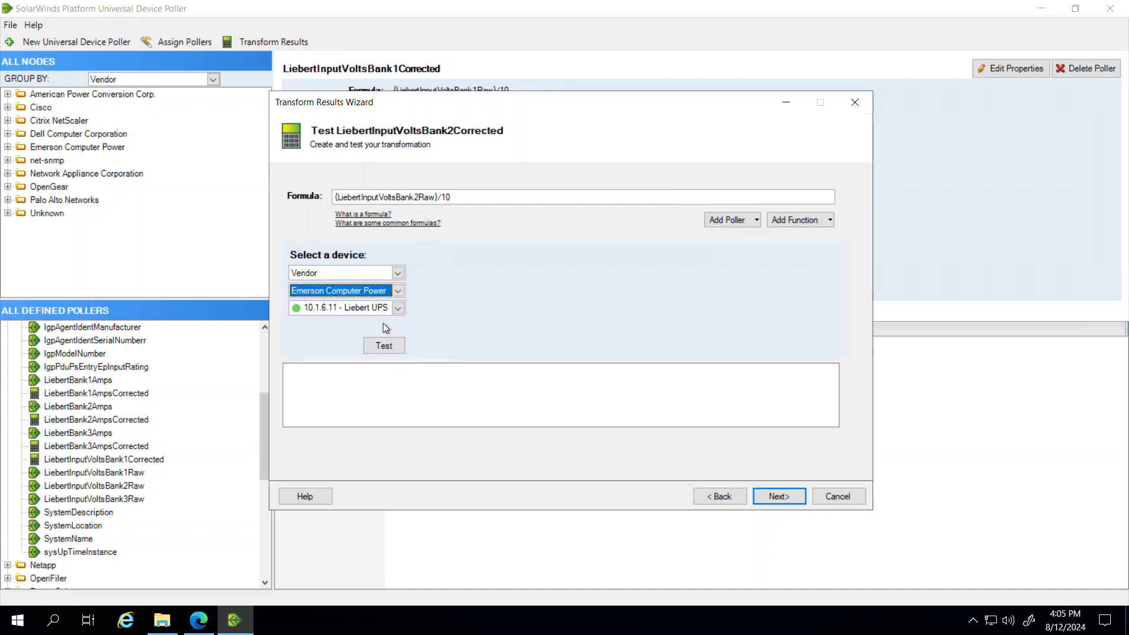
pyautogui.click(371, 308)
pyautogui.click(365, 394)
pyautogui.click(383, 345)
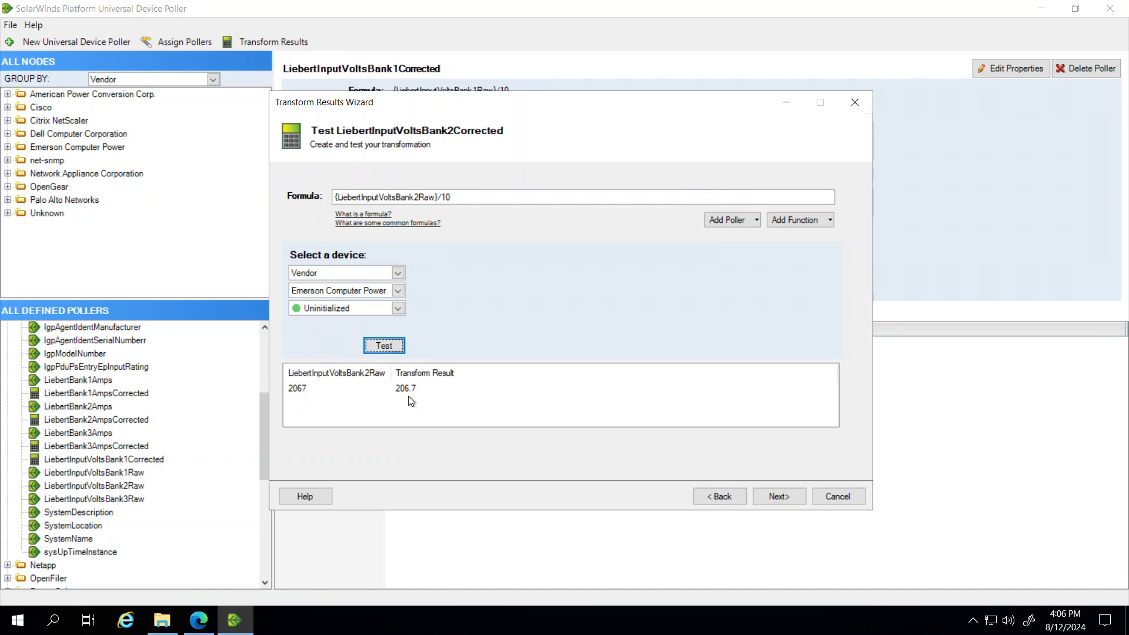
pyautogui.click(779, 497)
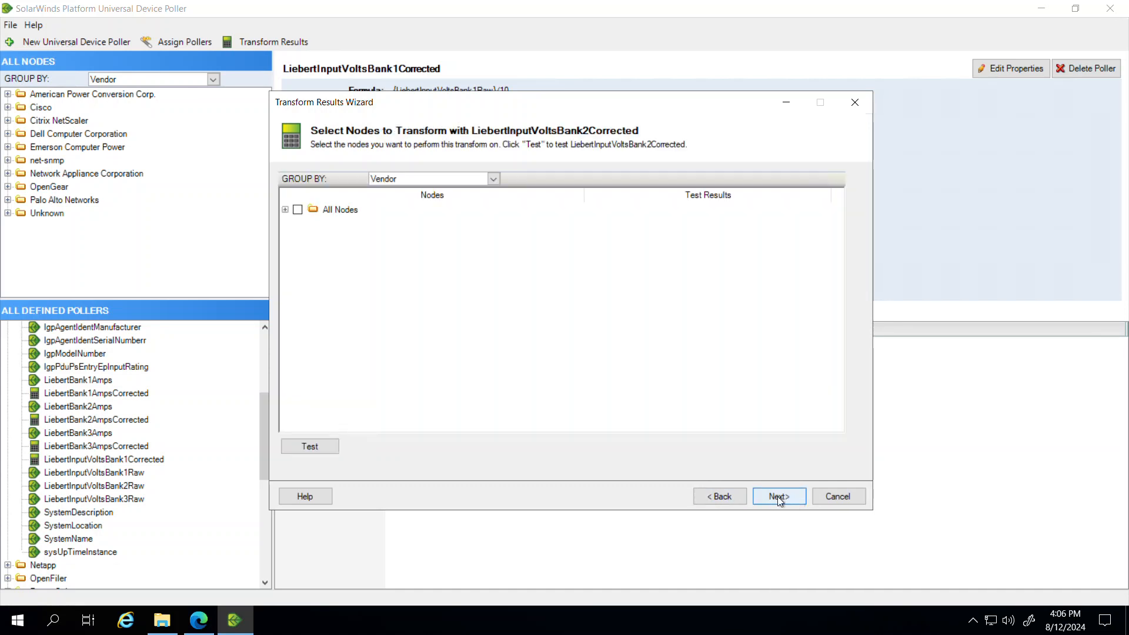
# Apply the LiebertInputVoltsBank2Corrected transform to both Uninitialized nodes under Emerson Computer Power.
pyautogui.click(285, 210)
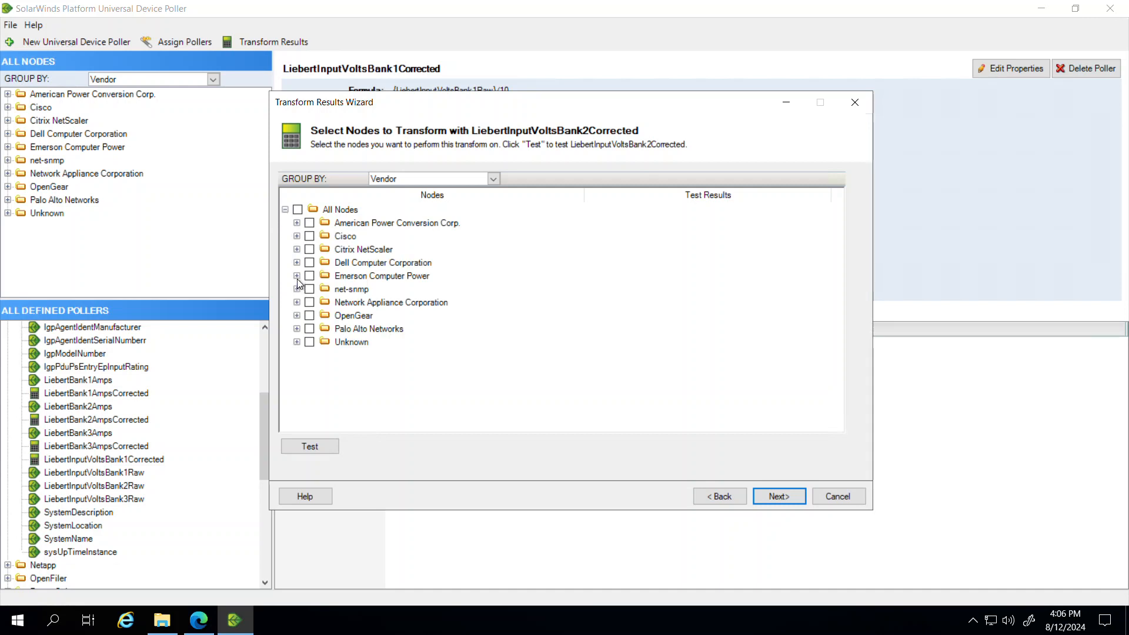
pyautogui.click(297, 275)
pyautogui.click(321, 368)
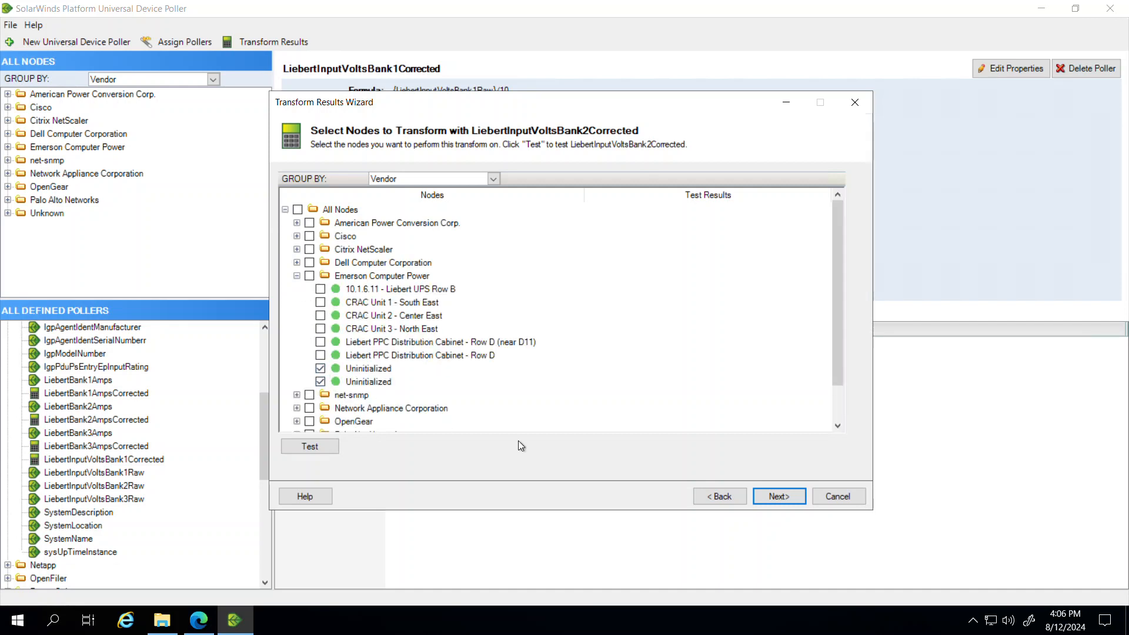
pyautogui.click(761, 496)
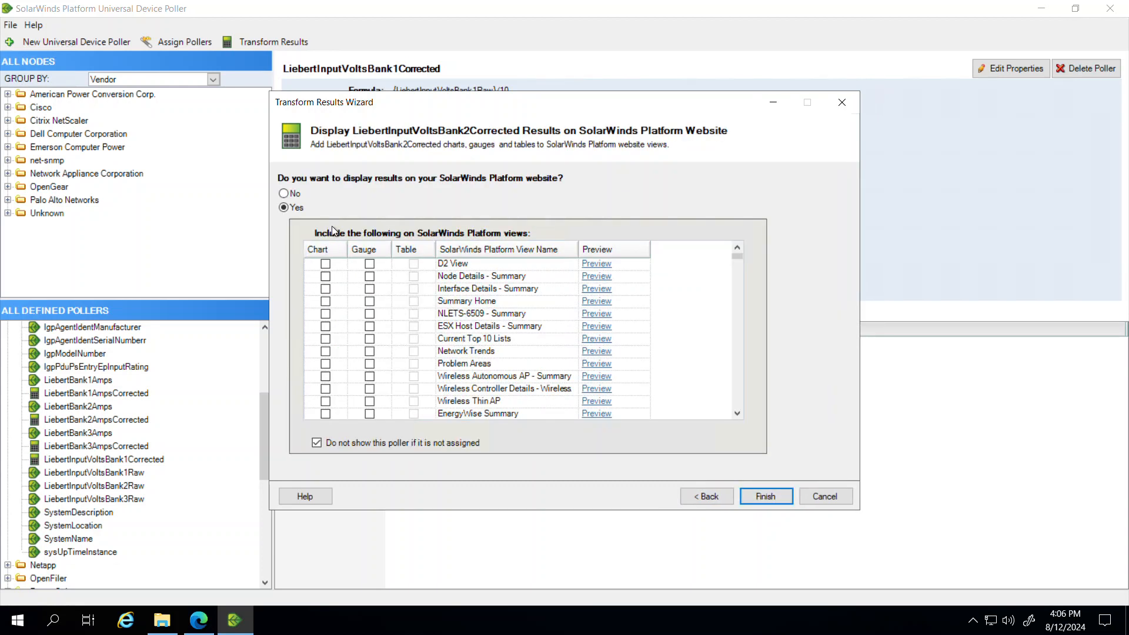
# Sort the website views by name, add a Bank 2 gauge and chart to Node Details - Hardware, and finish the transform.
pyautogui.click(500, 249)
pyautogui.moveTo(739, 261); pyautogui.dragTo(726, 369)
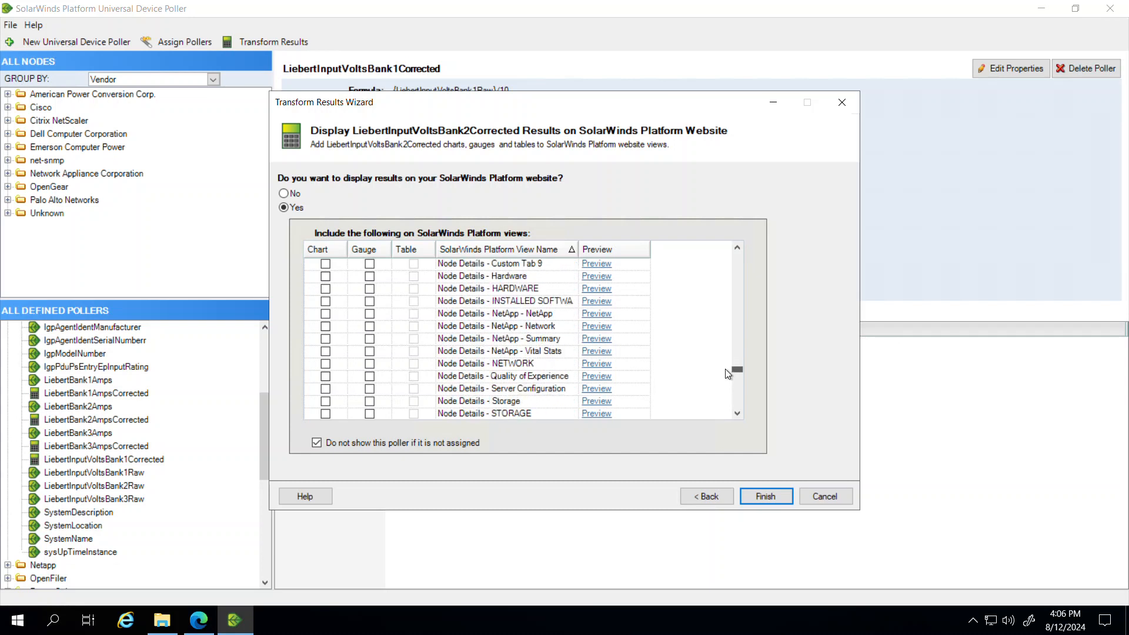
pyautogui.click(369, 276)
pyautogui.click(325, 277)
pyautogui.click(749, 499)
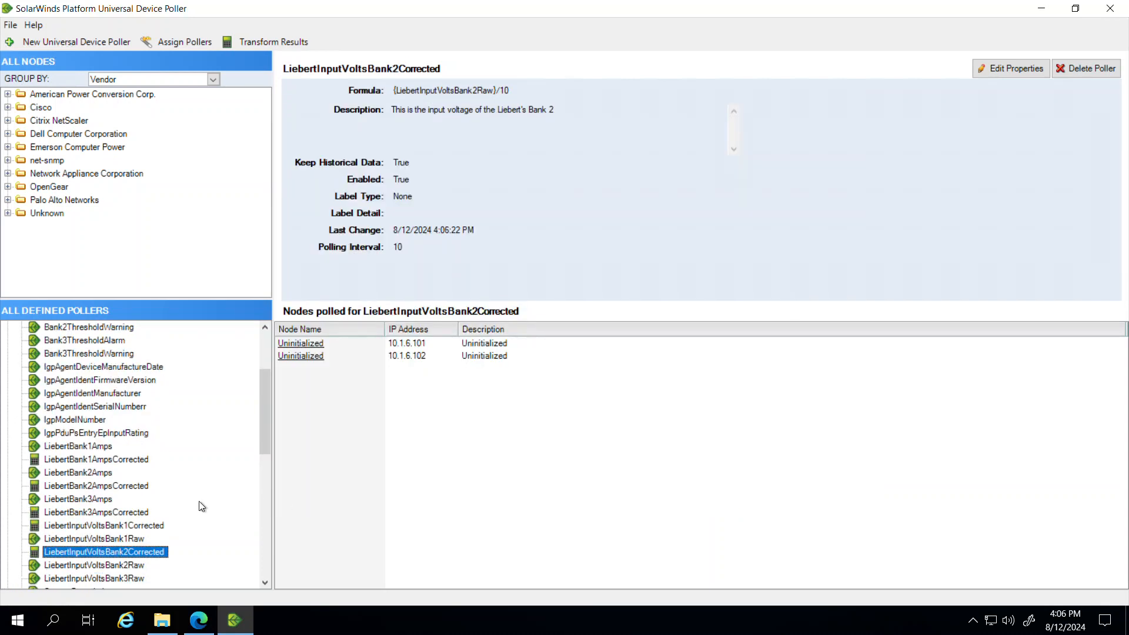
# Duplicate the Bank 2 corrected transform as LiebertInputVoltsBank3Corrected with the description "This is the input voltage of the Liebert's Bank 3".
pyautogui.rightClick(90, 551)
pyautogui.click(120, 579)
pyautogui.click(766, 496)
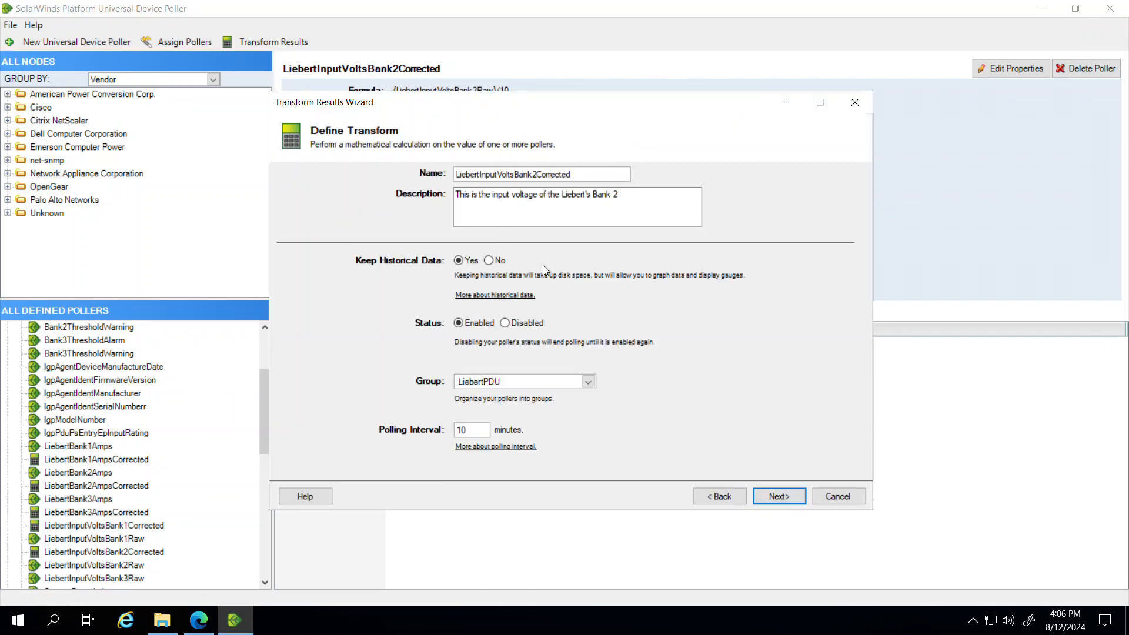
pyautogui.moveTo(533, 173); pyautogui.dragTo(537, 174)
pyautogui.write('3')
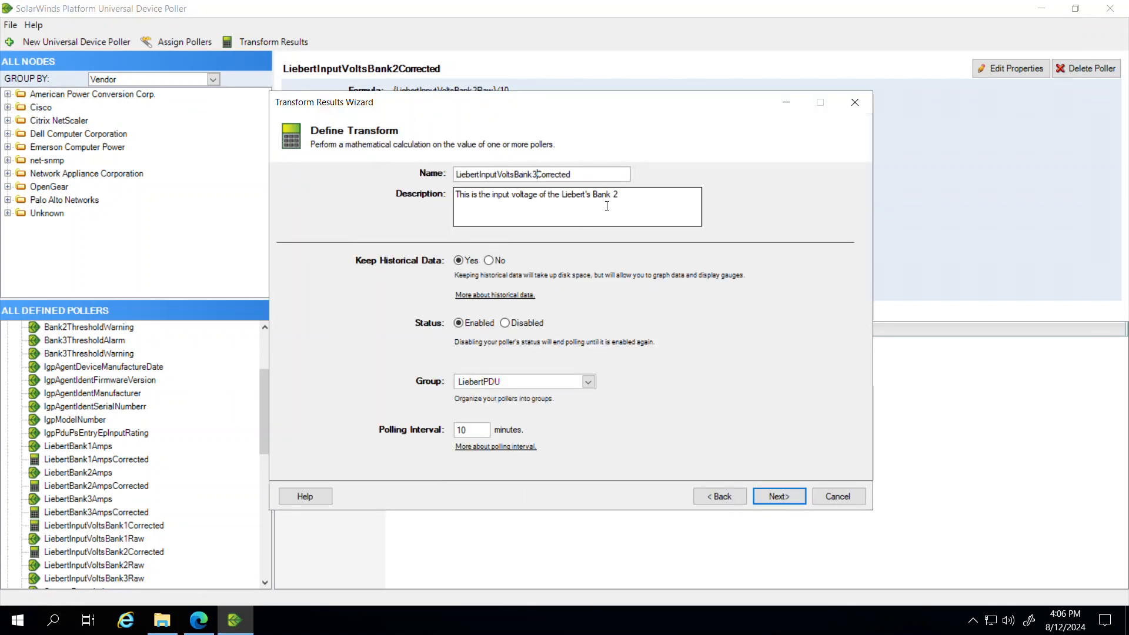
pyautogui.moveTo(613, 195); pyautogui.dragTo(624, 196)
pyautogui.write('3')
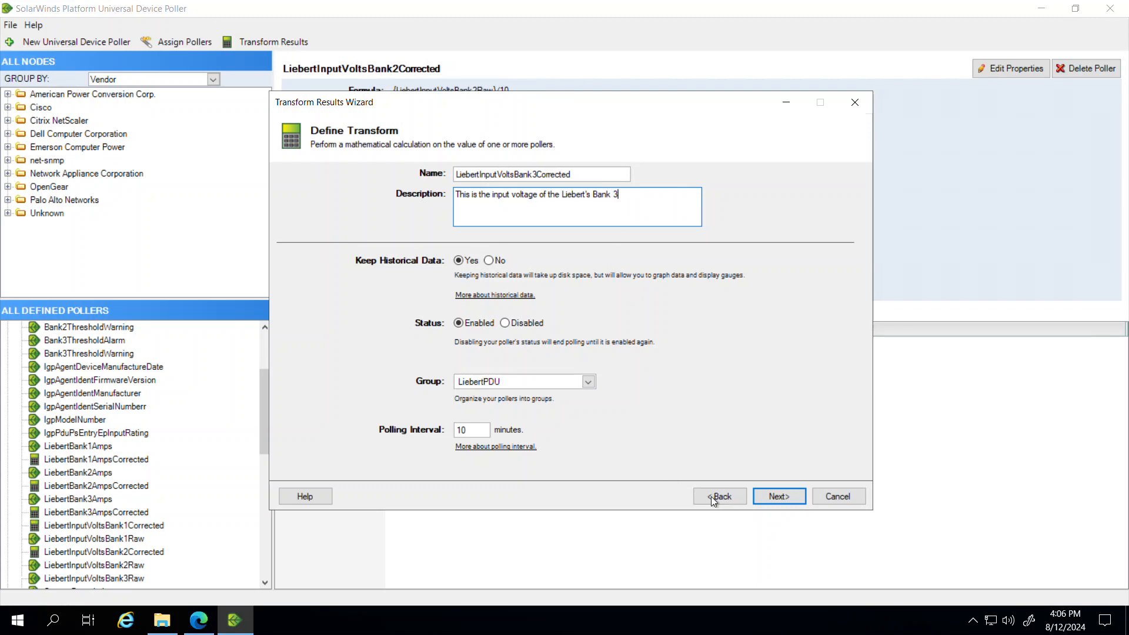
pyautogui.click(782, 496)
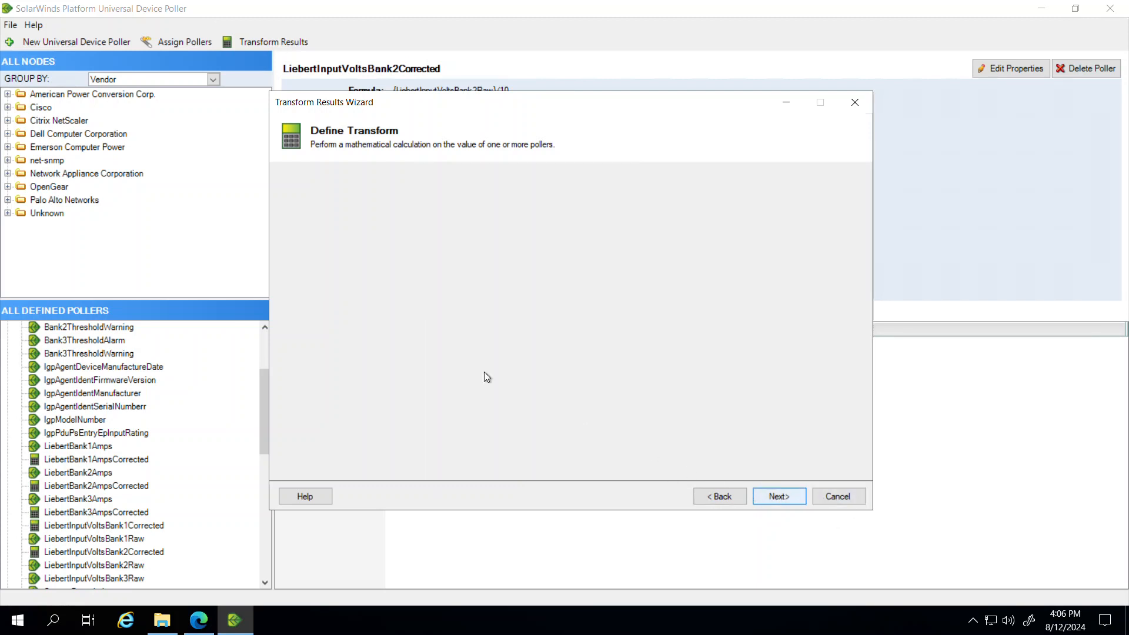
# Change the formula to {LiebertInputVoltsBank3Raw}/10 and test it against the last Uninitialized device of Emerson Computer Power.
pyautogui.moveTo(412, 197); pyautogui.dragTo(419, 197)
pyautogui.write('3')
pyautogui.click(397, 290)
pyautogui.scroll(-1, 398, 352)
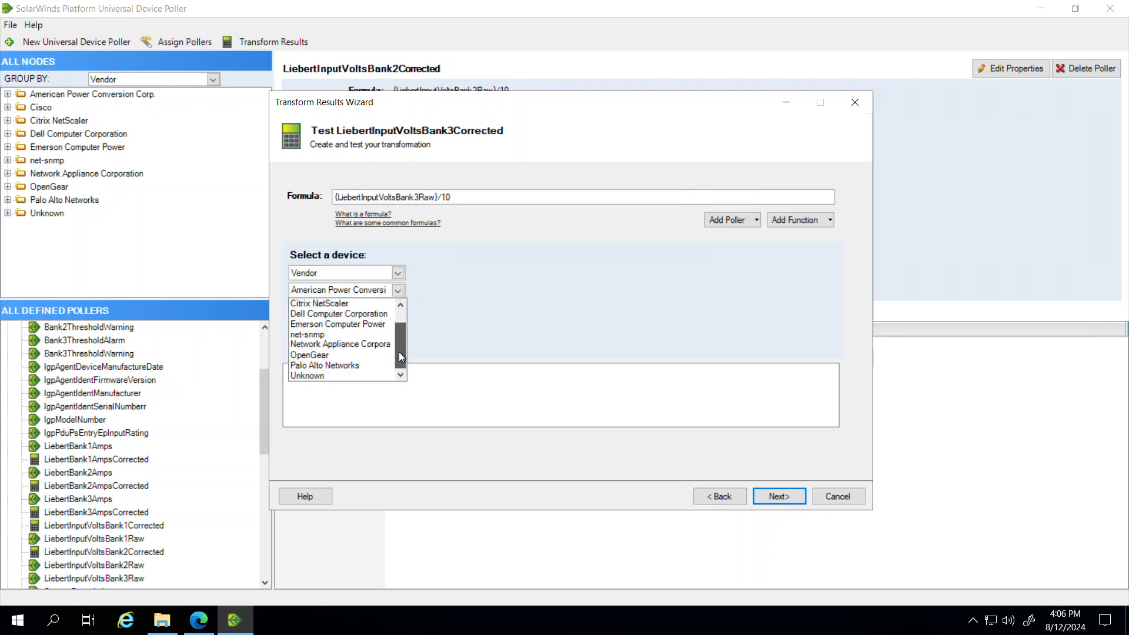
pyautogui.click(329, 325)
pyautogui.click(397, 308)
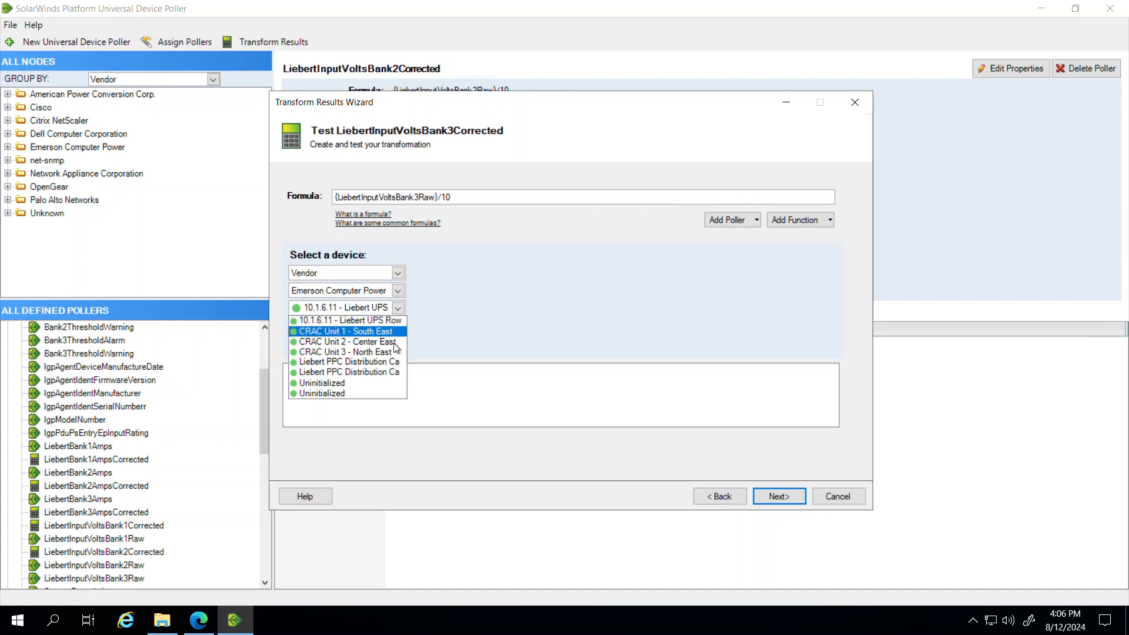
pyautogui.click(359, 393)
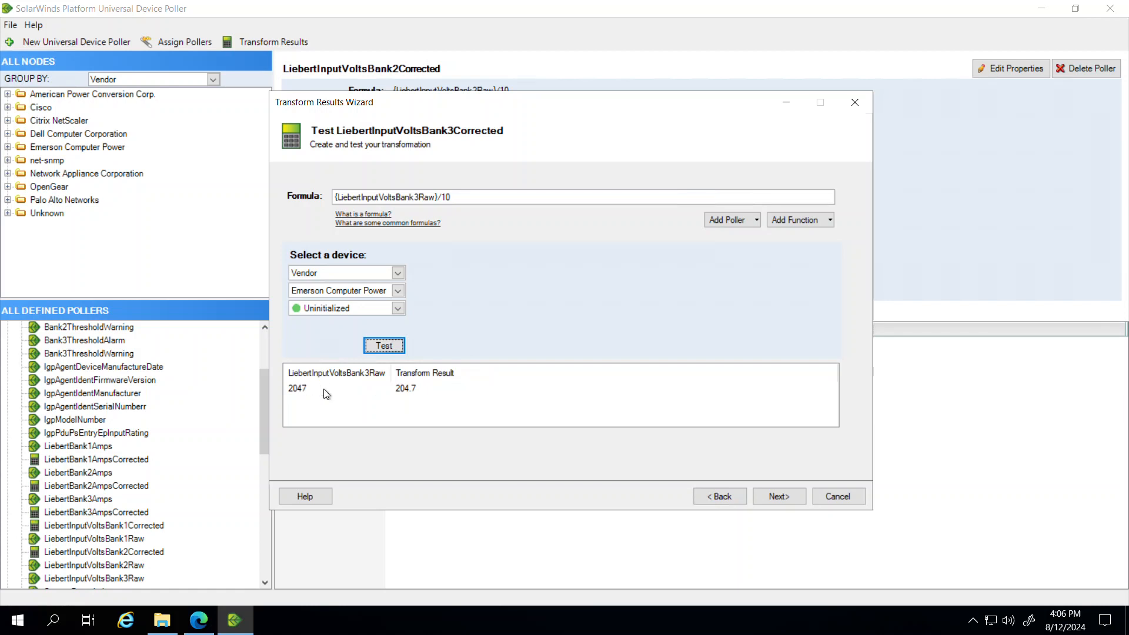
# Test the Bank 3 formula against the first Uninitialized device of Emerson Computer Power.
pyautogui.click(398, 308)
pyautogui.click(369, 387)
pyautogui.click(384, 345)
pyautogui.click(799, 497)
# Apply the LiebertInputVoltsBank3Corrected transform to both Uninitialized nodes under Emerson Computer Power.
pyautogui.click(285, 210)
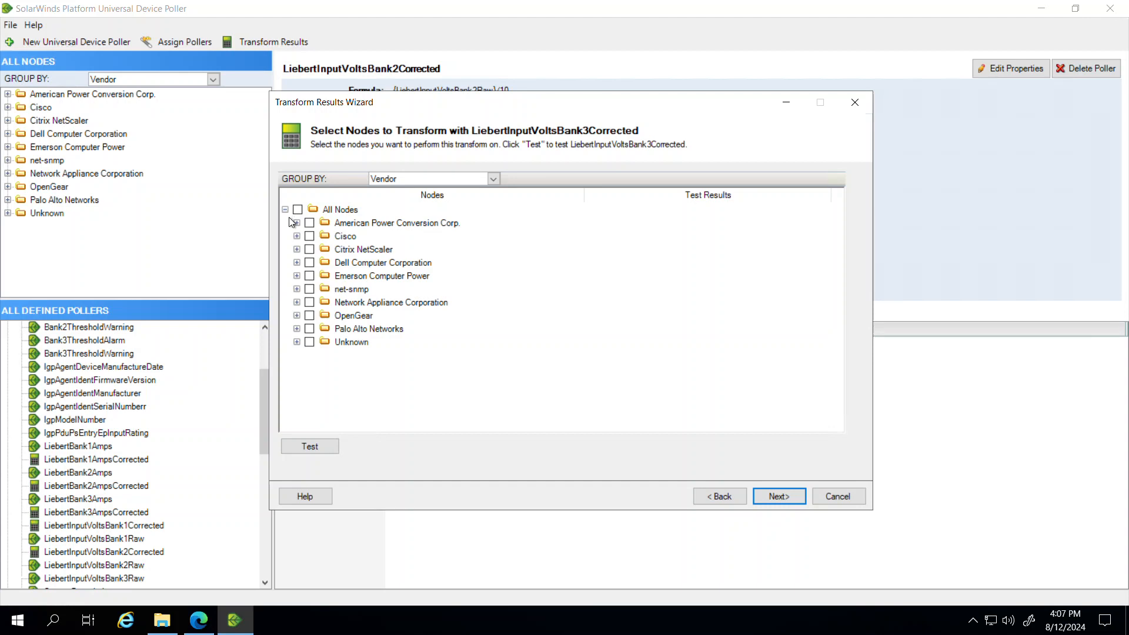
pyautogui.click(297, 276)
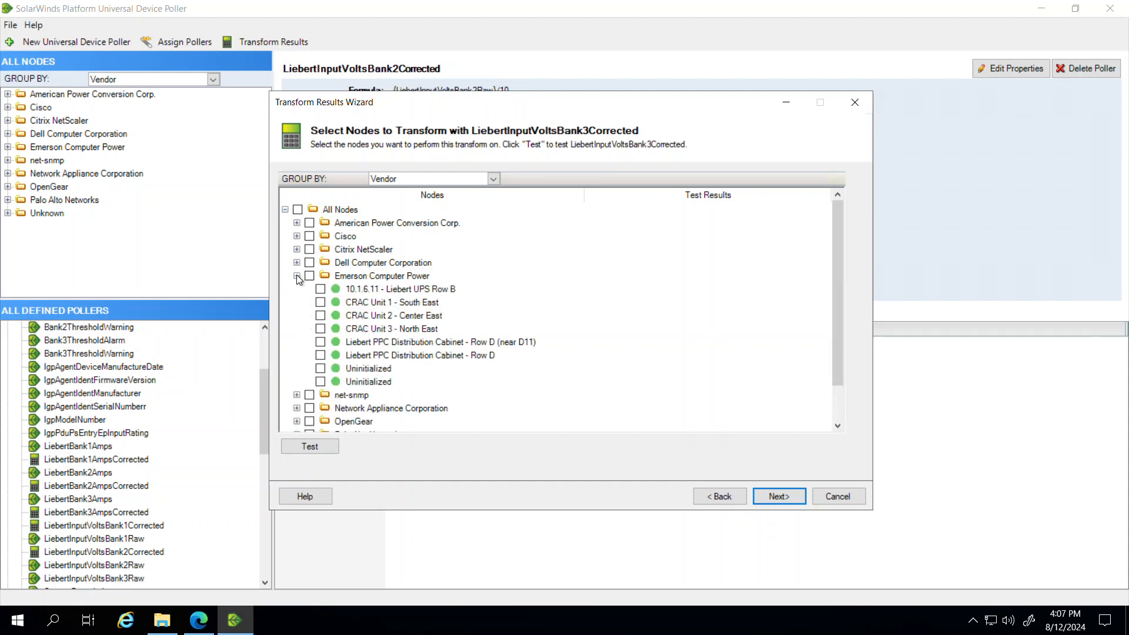
pyautogui.click(322, 368)
pyautogui.click(321, 382)
pyautogui.click(778, 496)
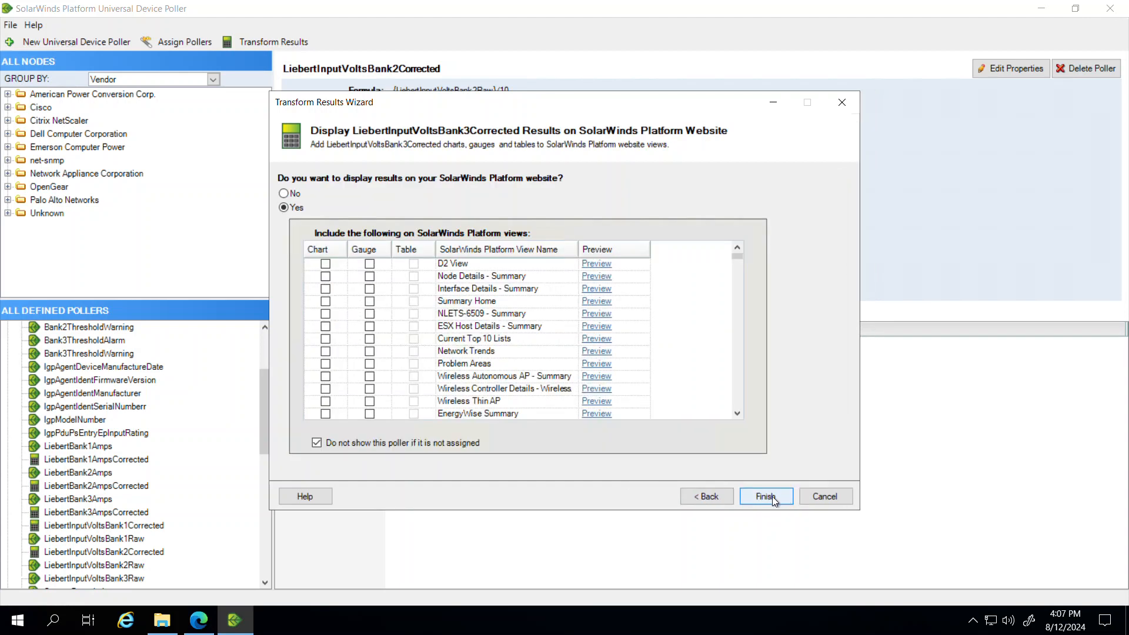
# Sort the website views by name, add a Bank 3 gauge and chart to Node Details - Hardware, and finish the transform.
pyautogui.click(505, 251)
pyautogui.moveTo(737, 257); pyautogui.dragTo(740, 366)
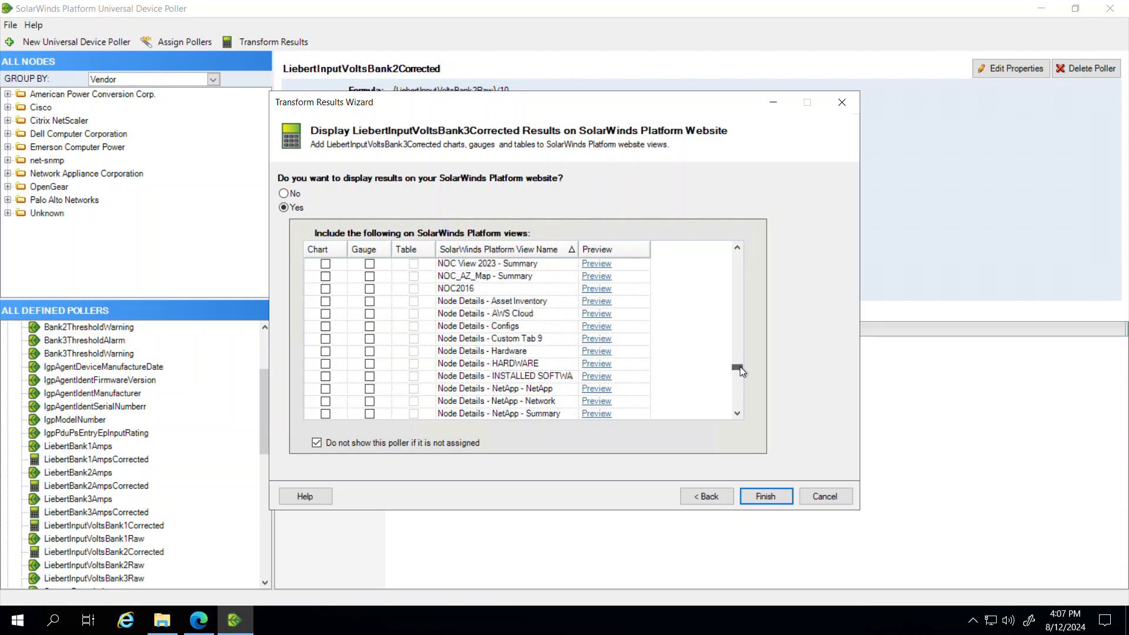
pyautogui.click(370, 351)
pyautogui.click(326, 352)
pyautogui.click(759, 496)
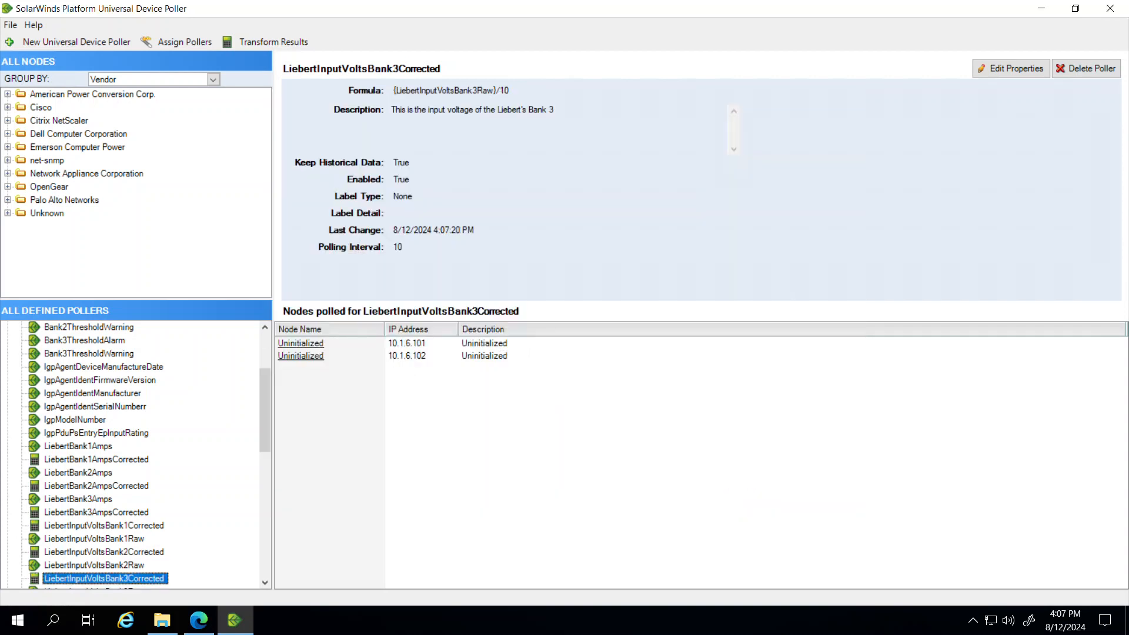
# Switch to Notepad++ and check the three raw input voltage values of OID .1.3.6.1.4.1.476.1.42.3.8.30.40.1.61 in the SNMP walk.
pyautogui.moveTo(0, 144); pyautogui.dragTo(467, 1)
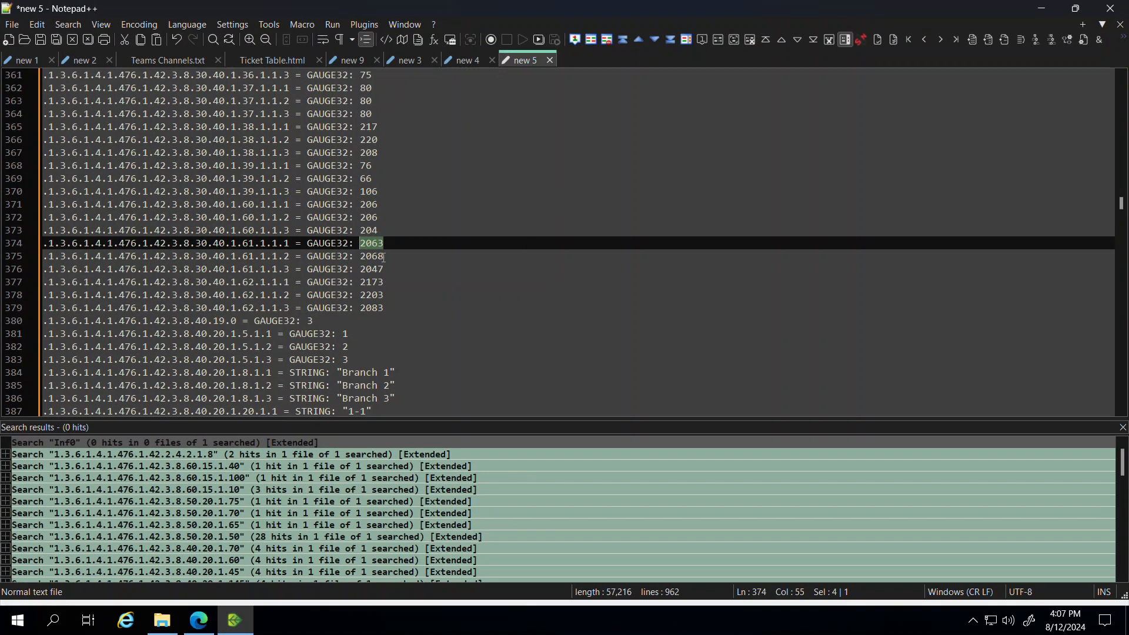
pyautogui.moveTo(386, 245); pyautogui.dragTo(361, 270)
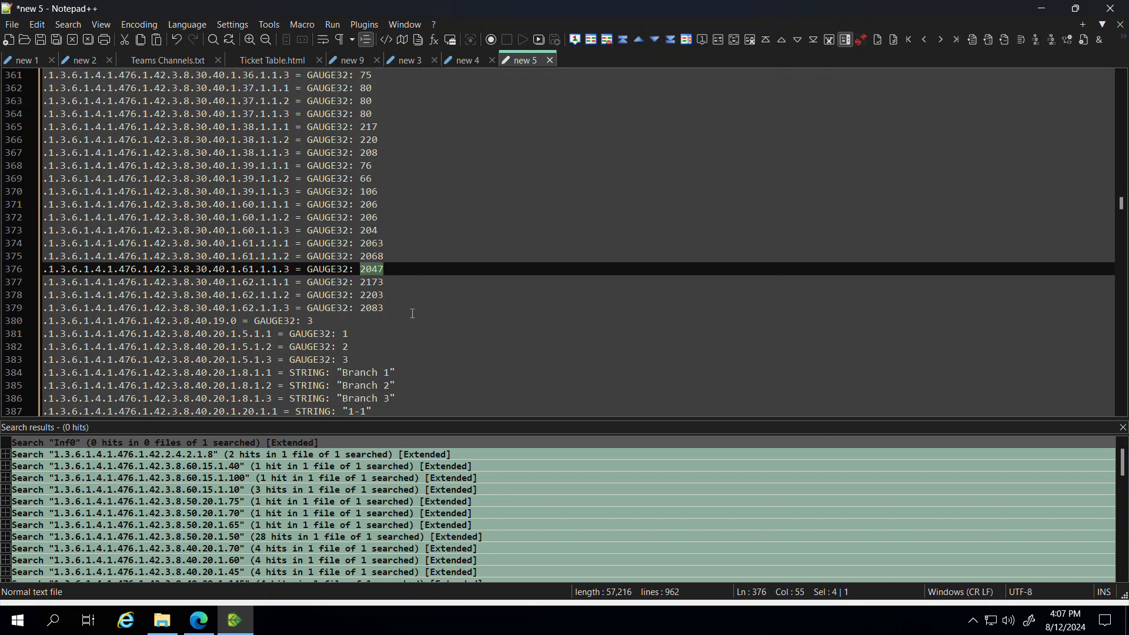